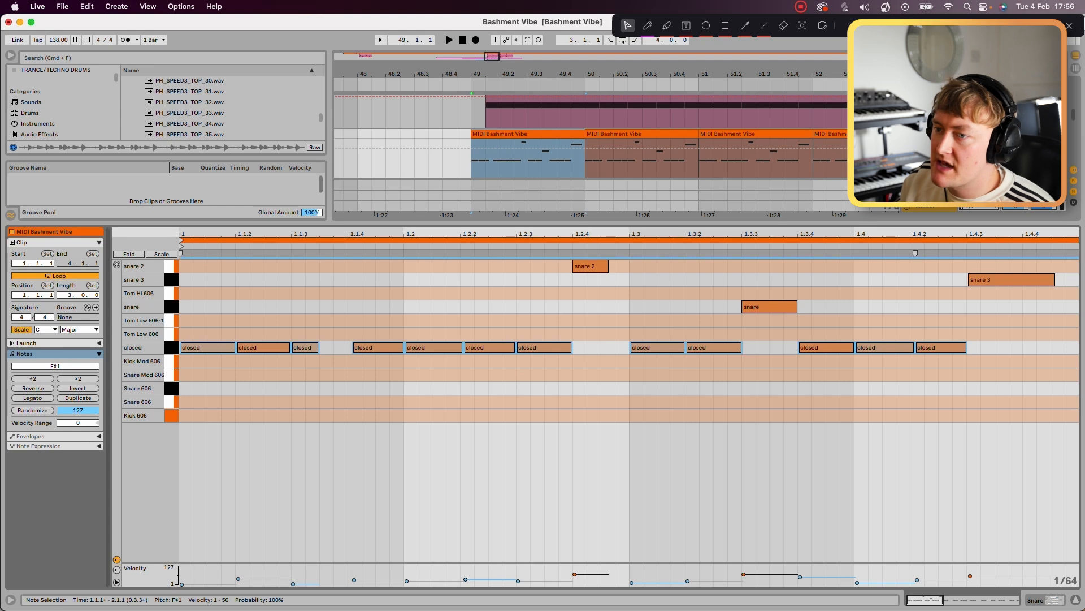
- Play the loop and examine the spacing of the closed hi-hat notes in the drum clip
key(space)
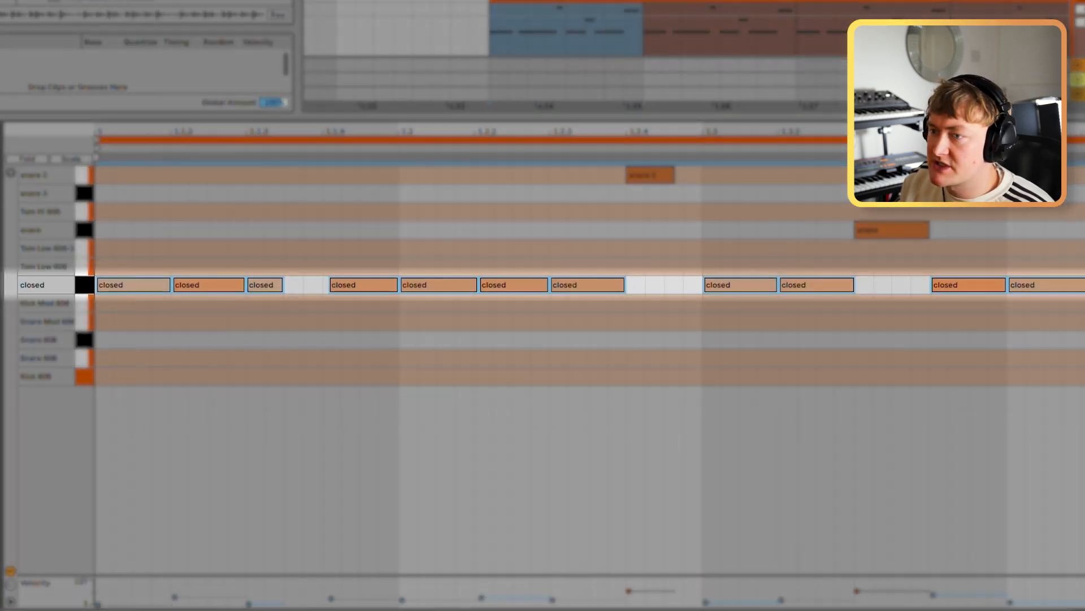
click(304, 339)
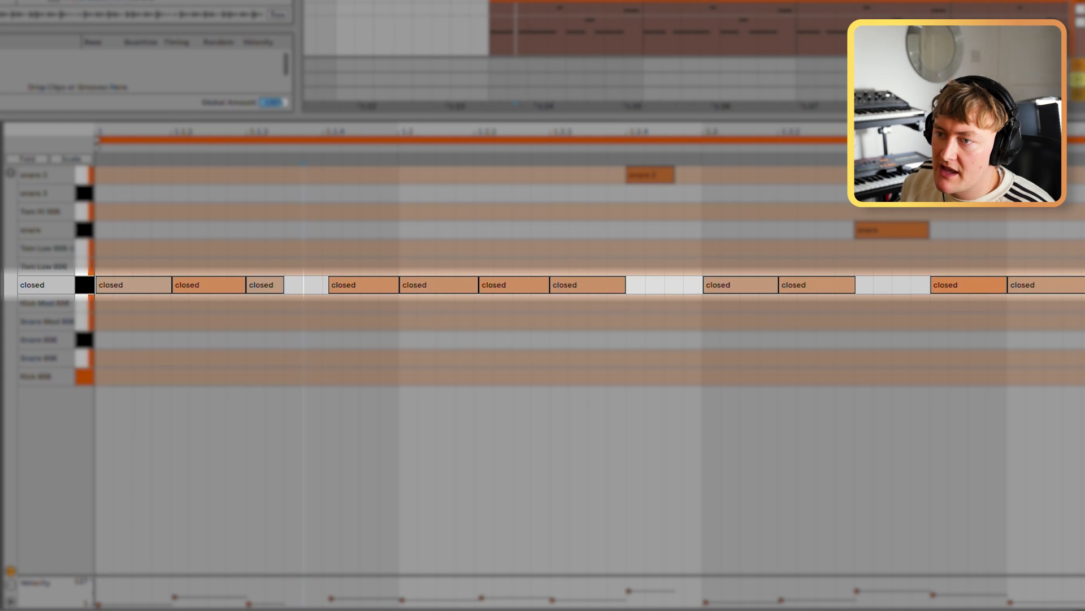
drag(283, 285, 323, 285)
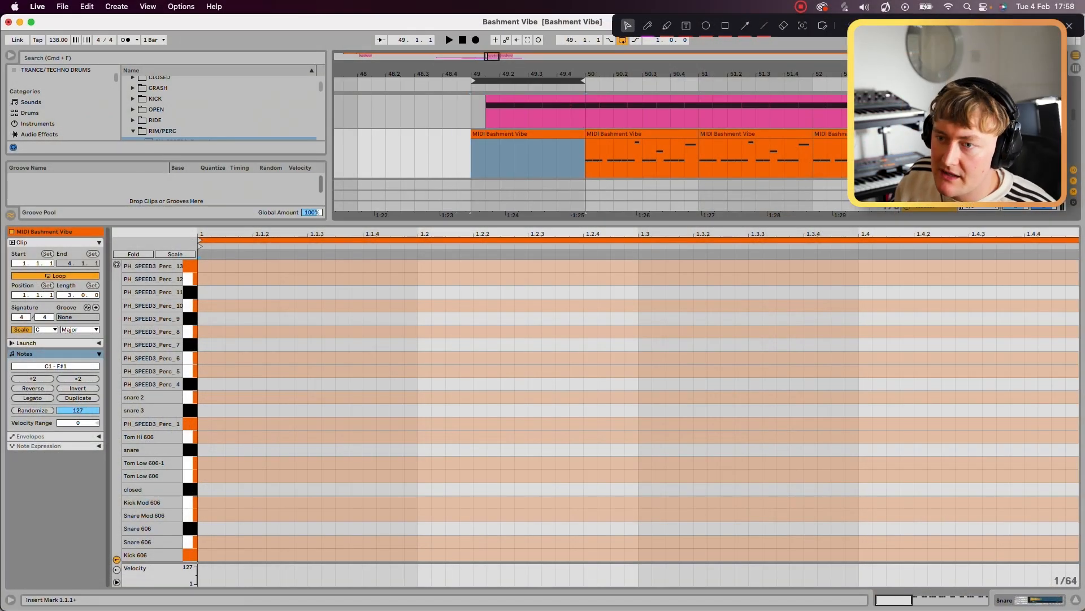
- Place short percussion hits on the two PH_SPEED3_Perc_12 rows at about 1.2.4 and 1.3.2, and try another hit at 1.4
click(228, 288)
drag(227, 289, 416, 421)
drag(324, 350, 334, 355)
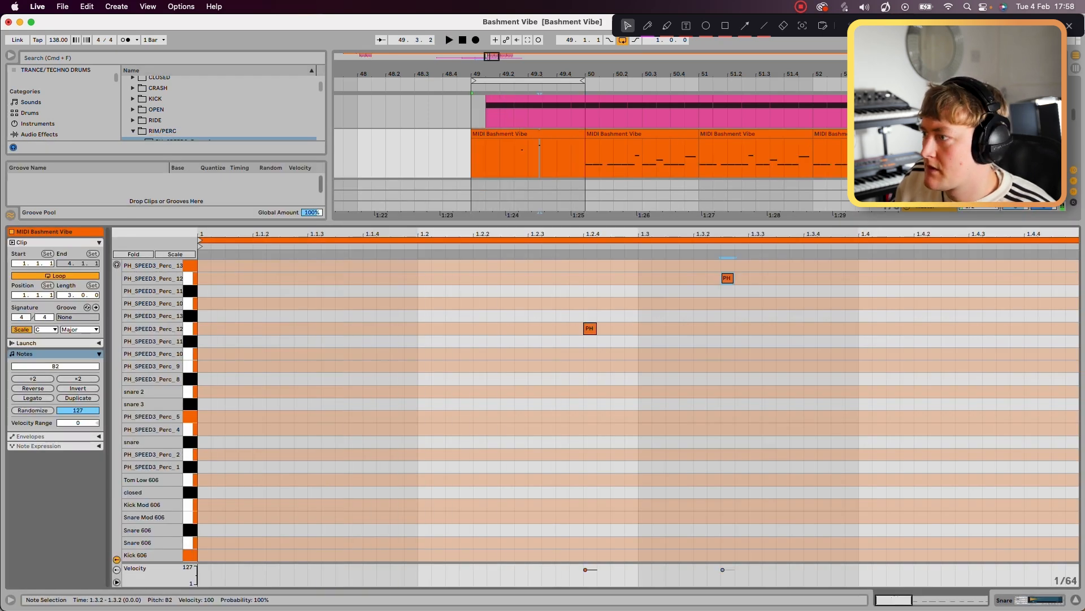
double_click(878, 354)
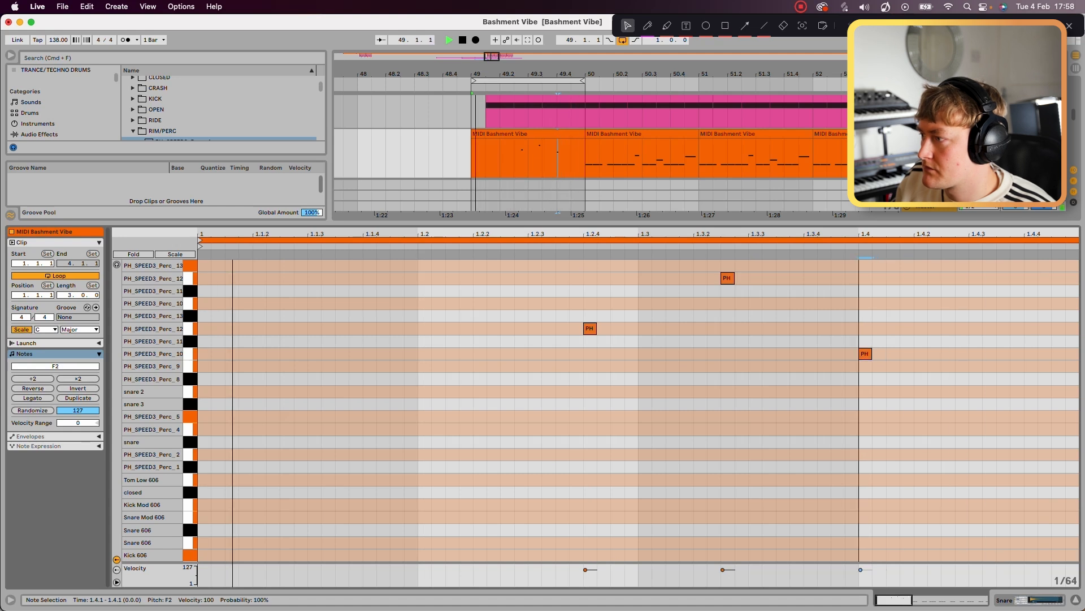
double_click(865, 354)
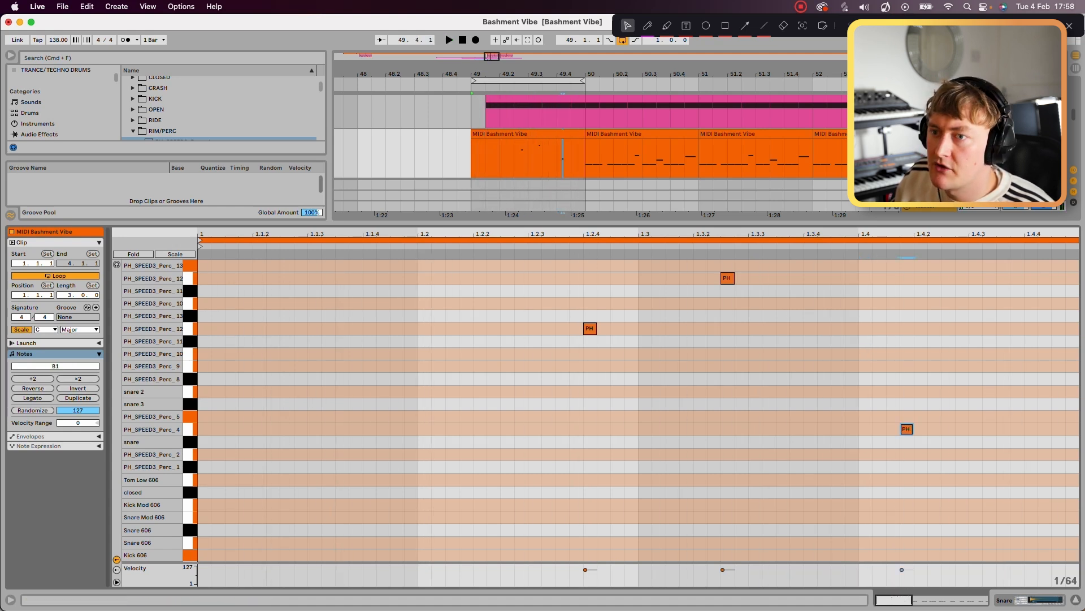
- Audition other drum rack sounds and move the last percussion hit from the PH_SPEED3_Perc_4 row up to the snare 2 row
click(190, 354)
click(190, 392)
click(190, 391)
drag(907, 429, 907, 392)
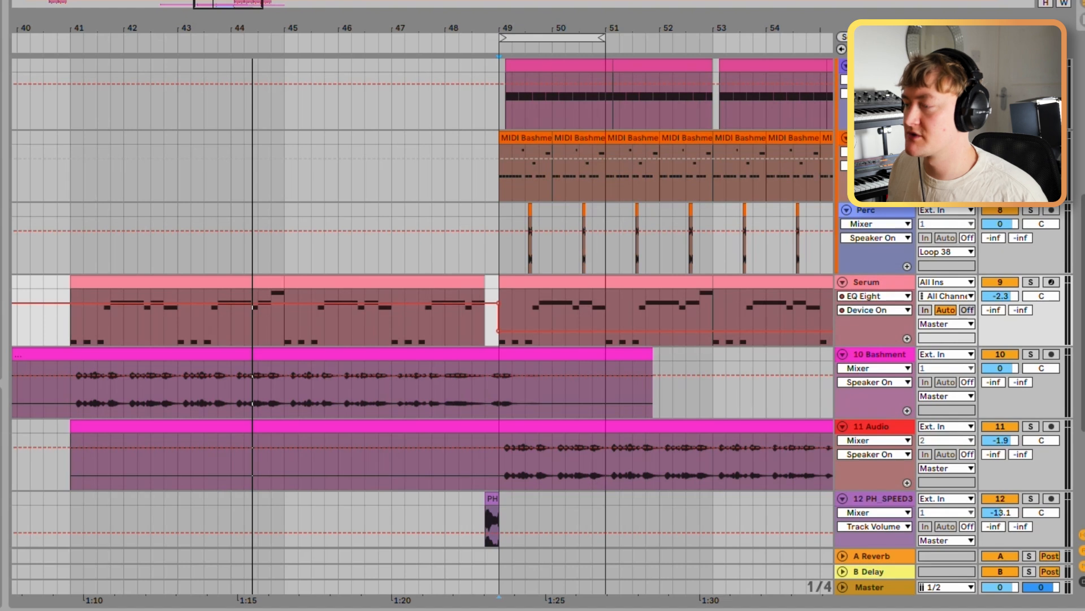
- Play back the Serum track's bass part and open its MIDI clip for viewing, with the synth window closed
click(445, 319)
key(space)
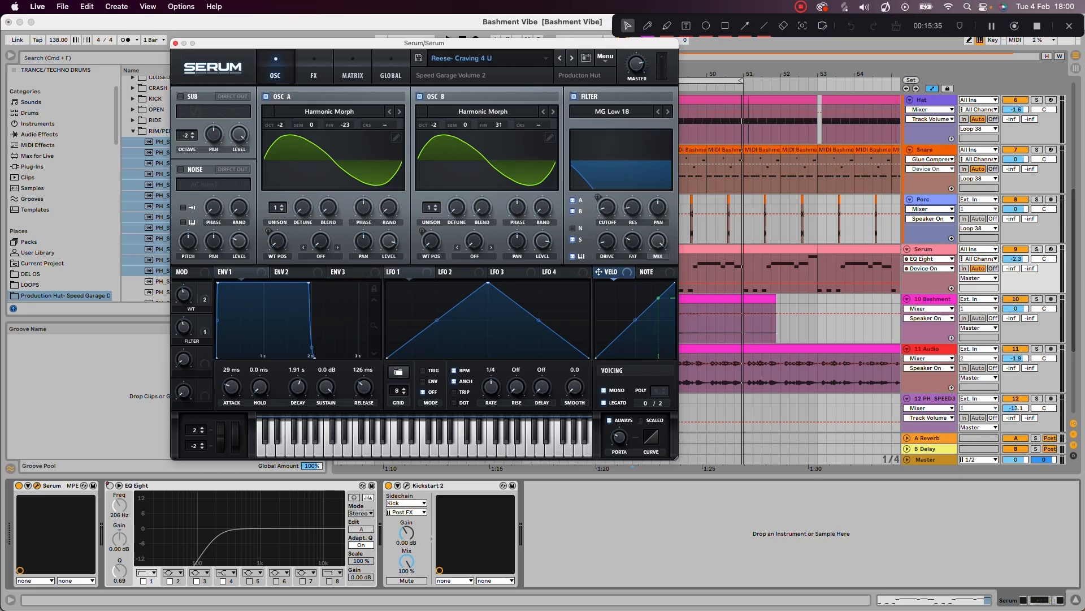
click(934, 599)
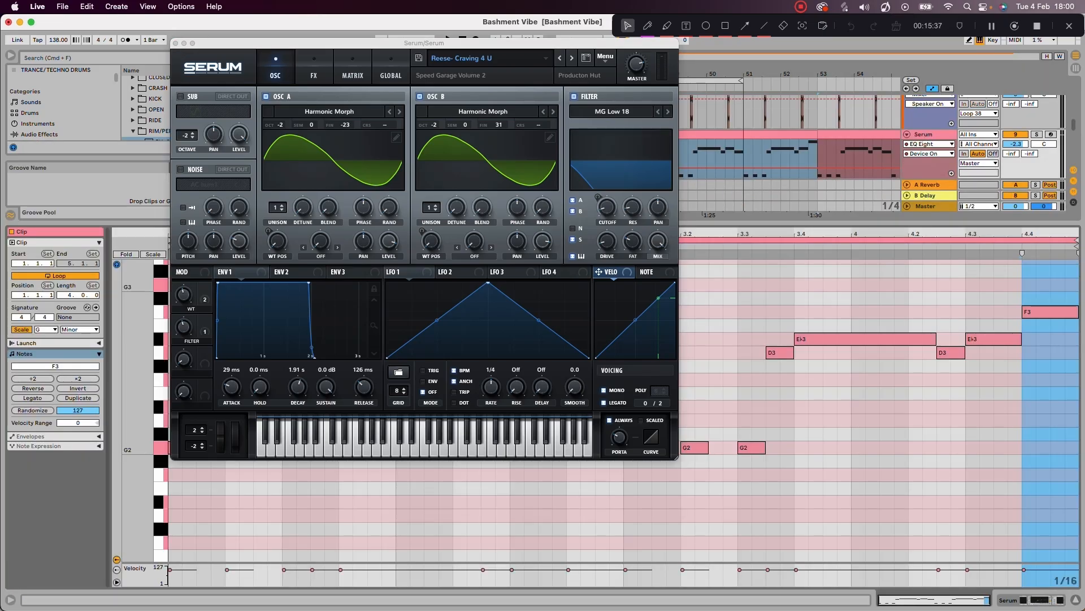
click(175, 43)
- Examine the three repeated G2 notes at the start of the bass line and play the clip
drag(173, 434, 338, 461)
click(341, 461)
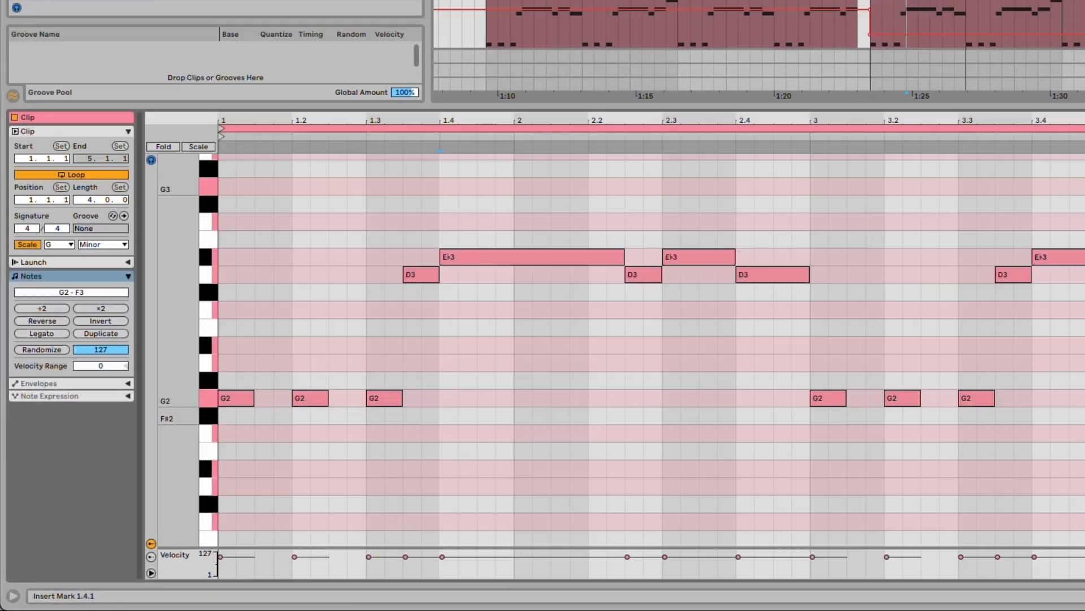
drag(360, 373, 219, 487)
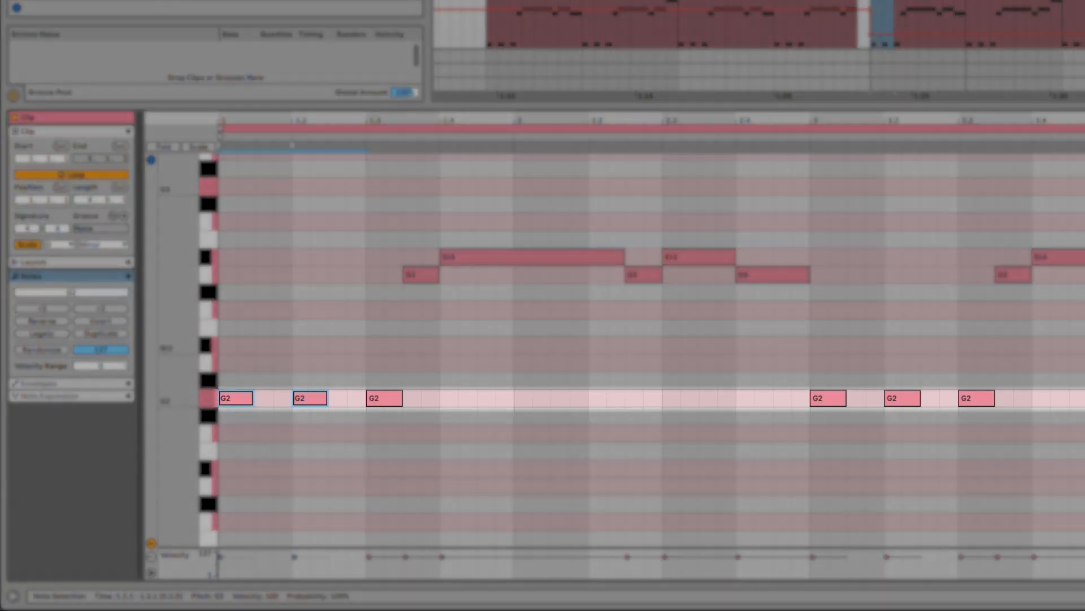
click(385, 339)
key(space)
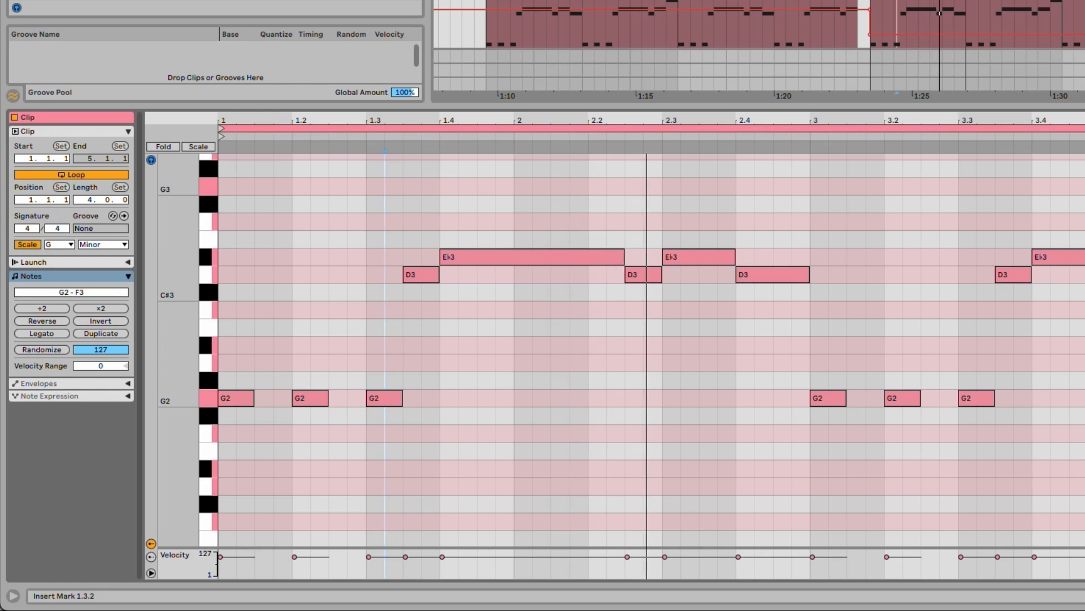
- Examine the D3 and Eb3 notes answering the G2 notes, and listen to the first two bars as one phrase
drag(405, 203, 848, 311)
drag(434, 300, 860, 209)
click(861, 207)
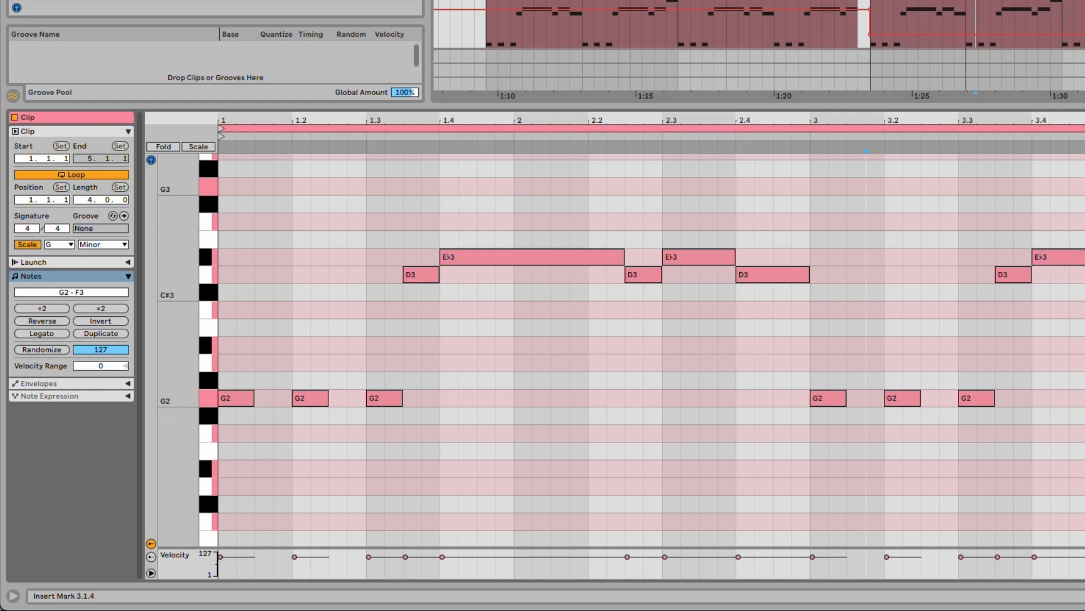
drag(260, 214, 769, 503)
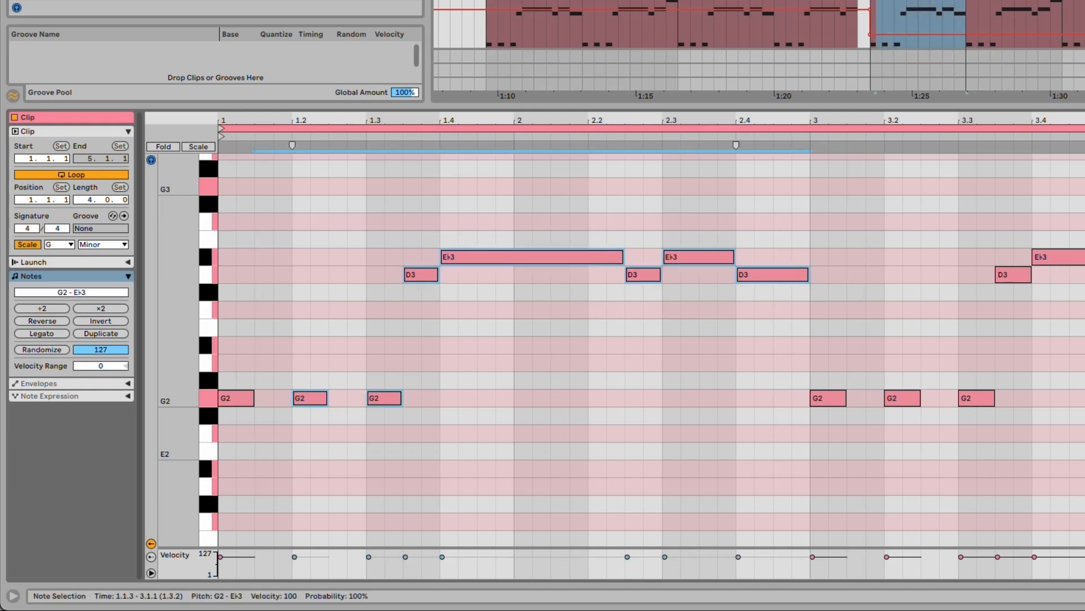
drag(787, 464, 231, 174)
key(space)
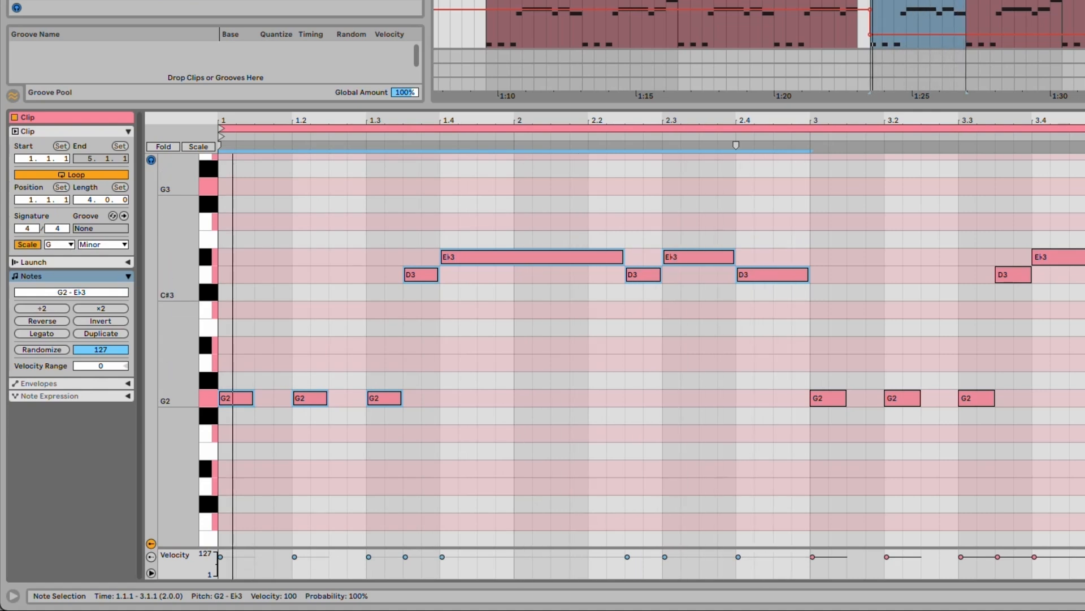
click(681, 379)
drag(226, 223, 843, 503)
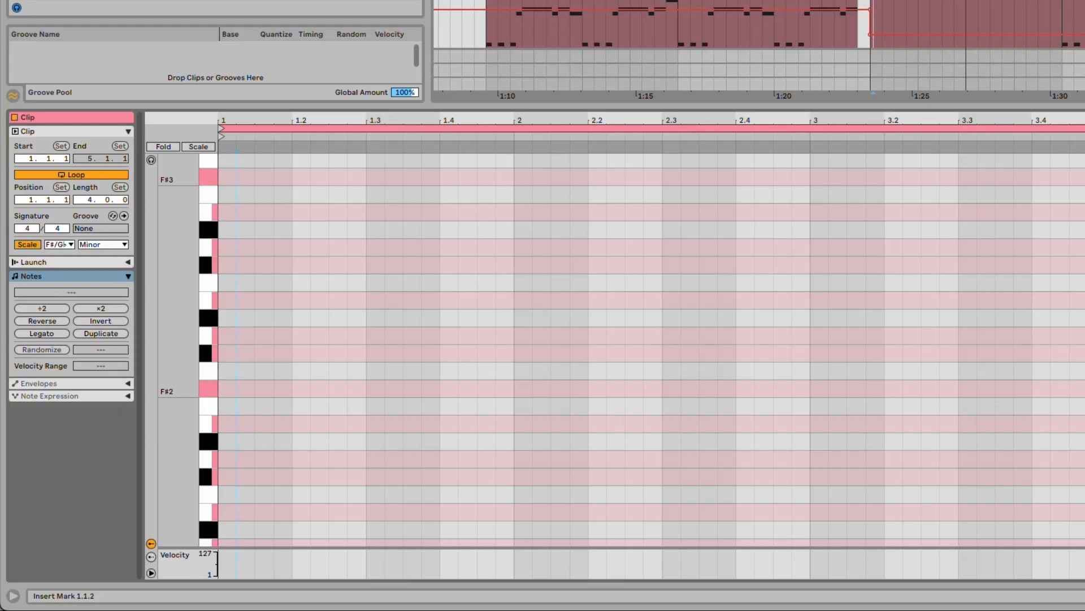
- Enter an F#2 bass note at the start of the empty F# minor clip and duplicate it to beats 1.2 and 1.3
double_click(244, 388)
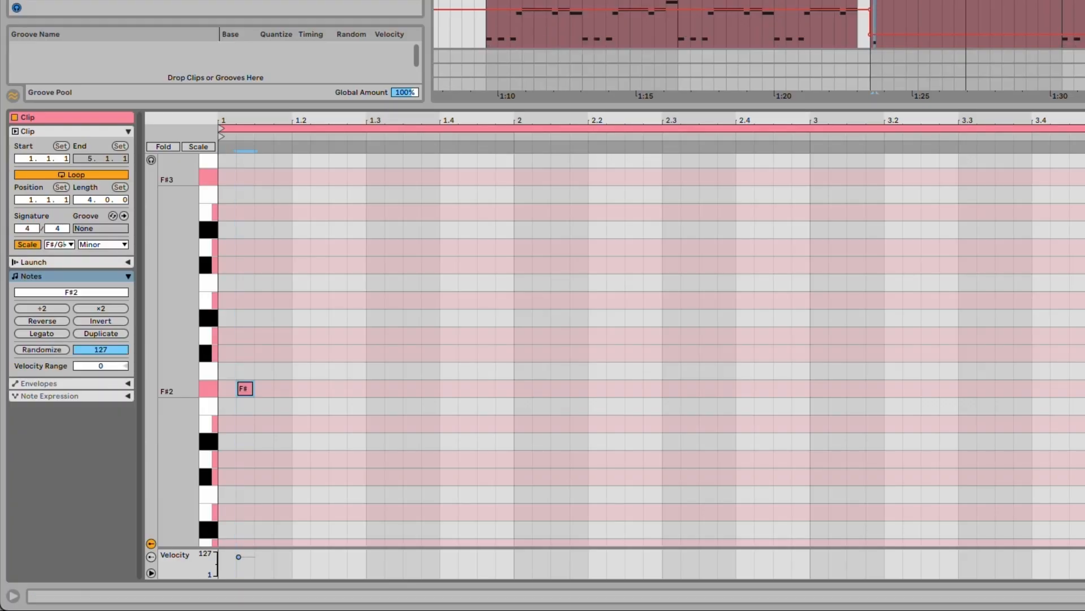
key(Left)
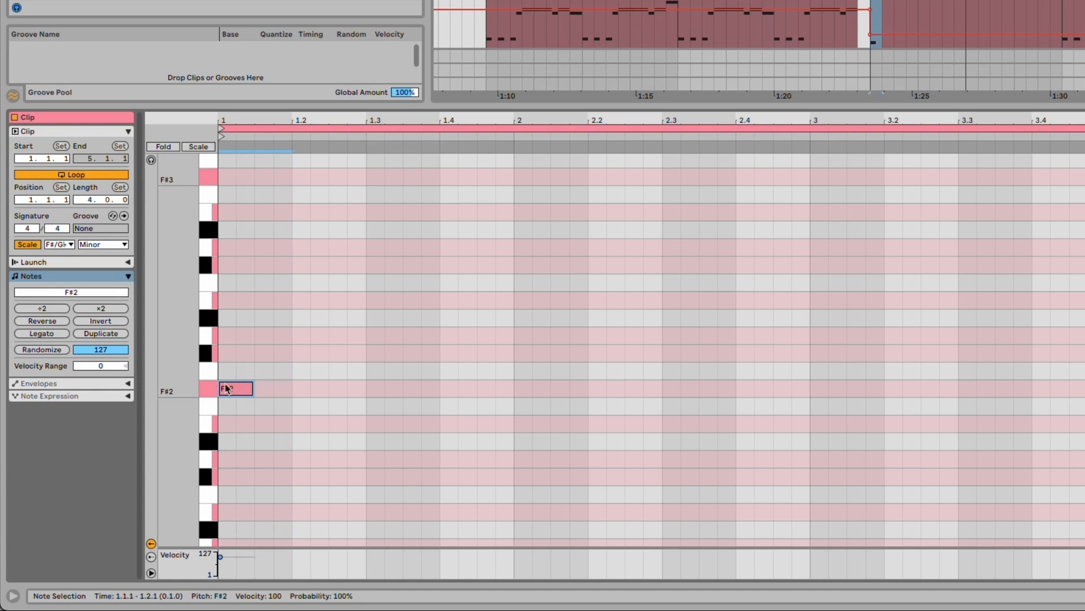
key(ctrl+d)
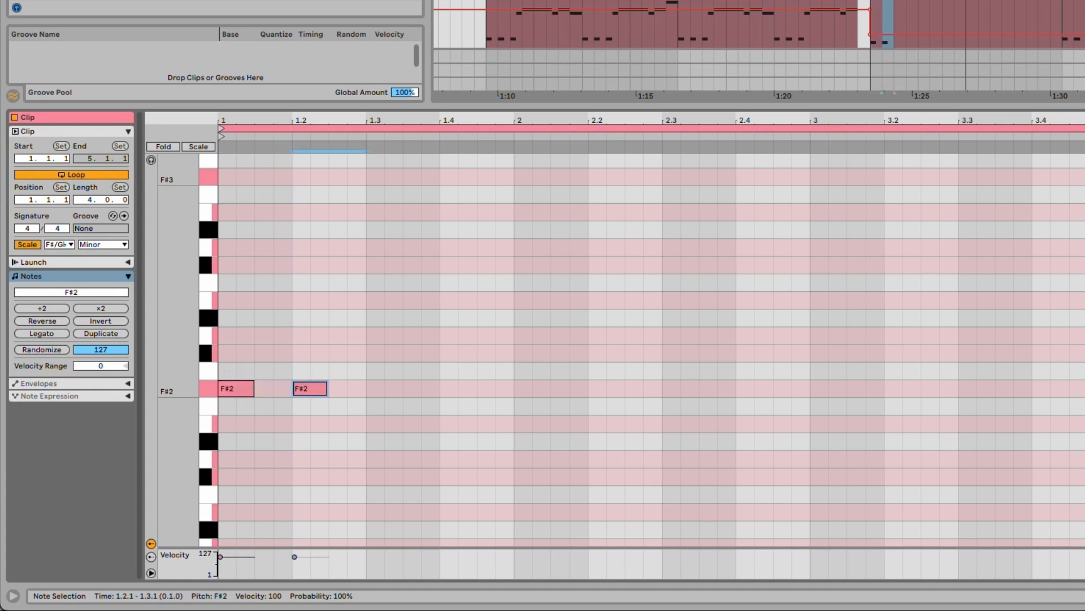
key(ctrl+d)
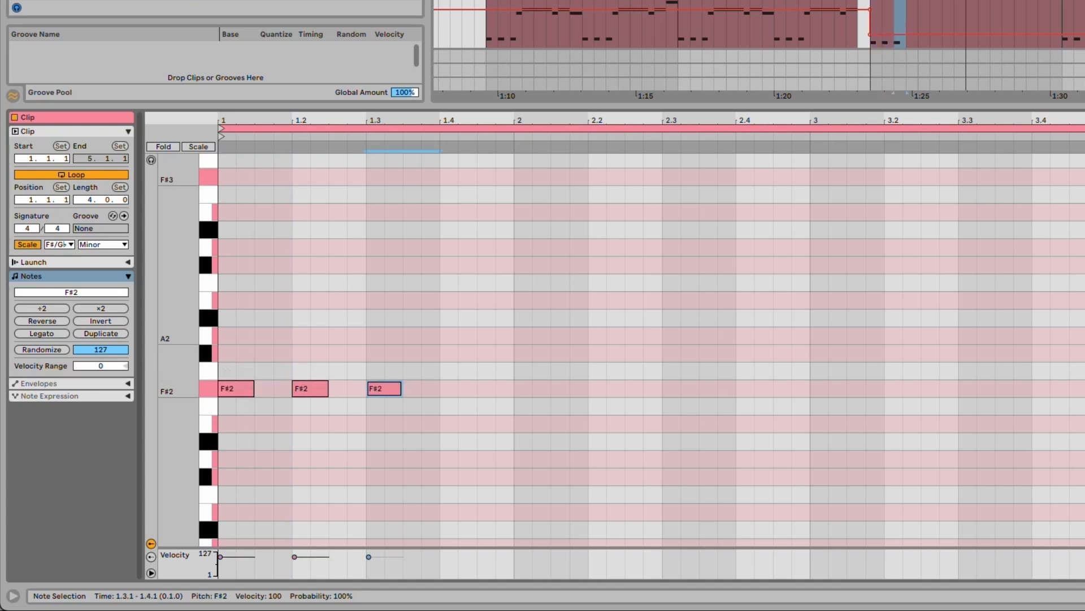
- Add the bass notes B2 at 1.3.3, D3 at 1.4 and C#3 at 2.1, followed by a C3 note moved down to B2
double_click(421, 337)
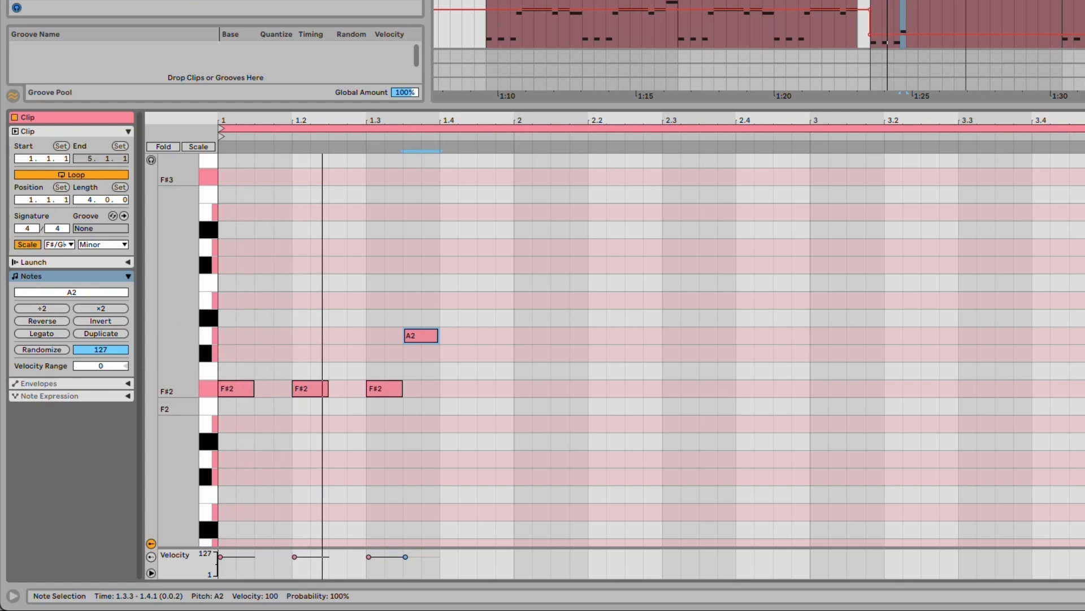
drag(421, 336, 421, 300)
double_click(449, 265)
drag(457, 265, 495, 265)
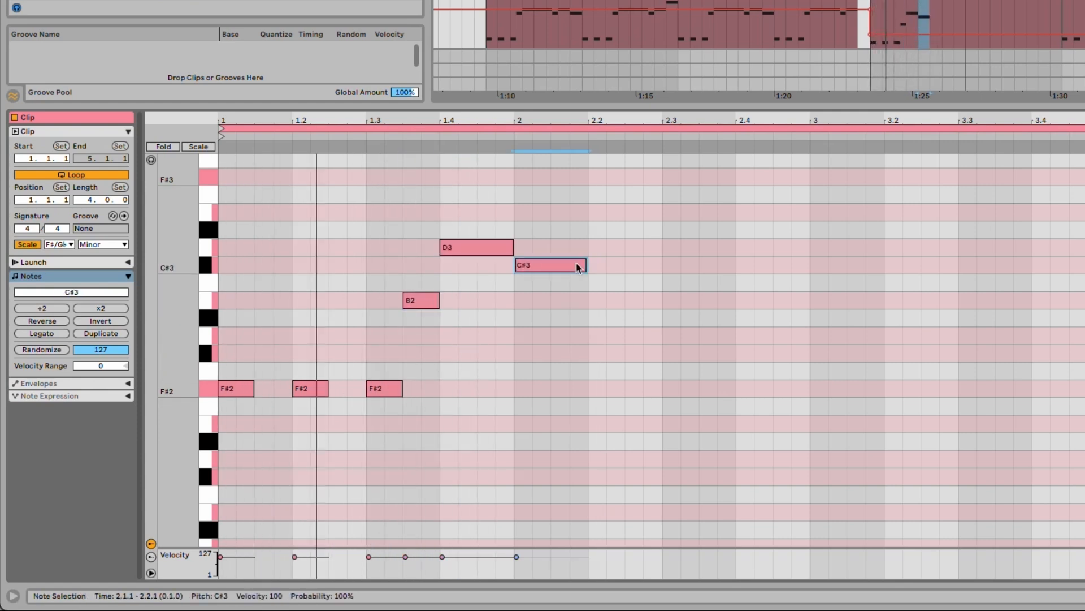
double_click(650, 283)
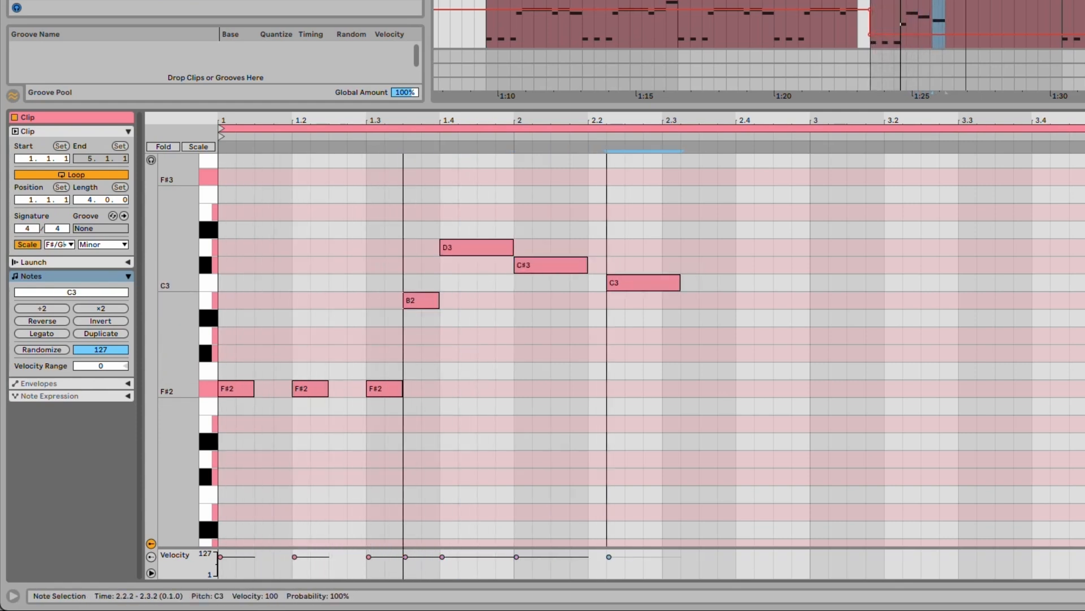
drag(651, 283, 628, 300)
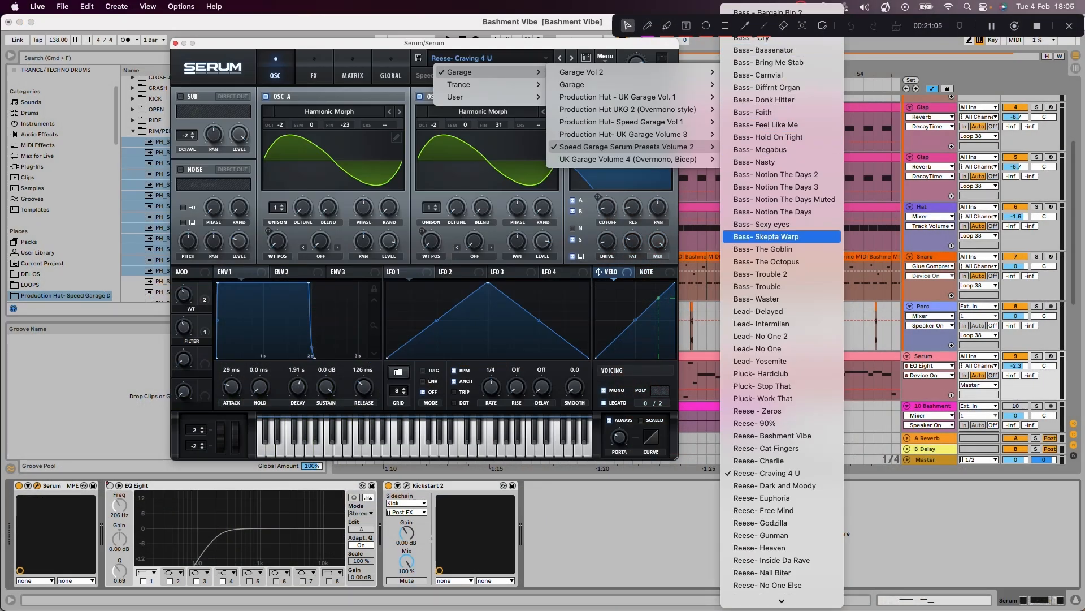
- Load the Reese- Charlie preset from the Speed Garage Serum Presets Volume 2 folder
scroll(782, 336, down, 1)
scroll(782, 411, down, 8)
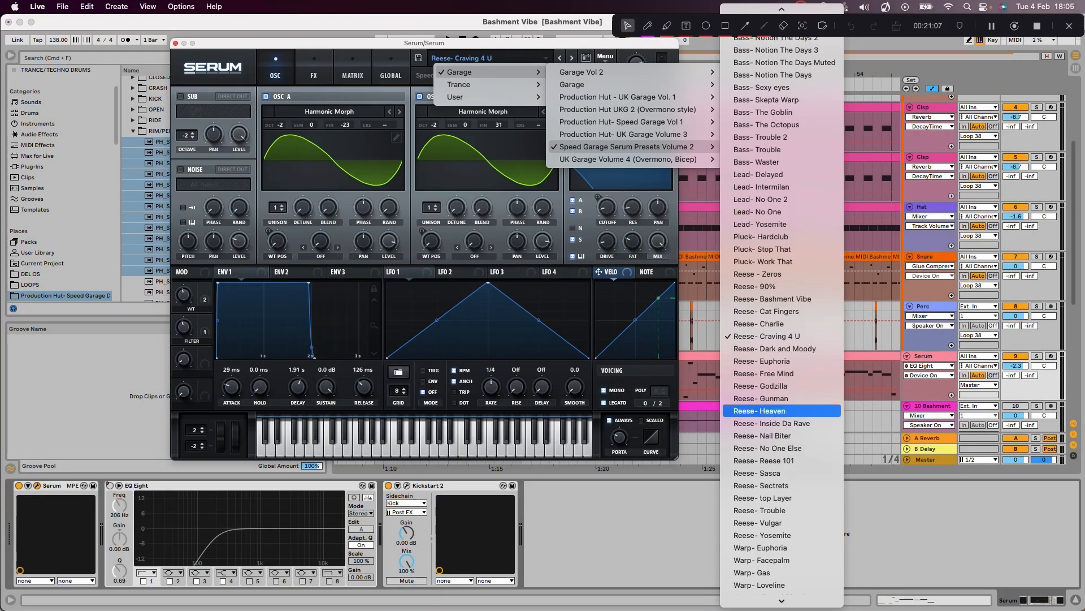
scroll(782, 541, down, 2)
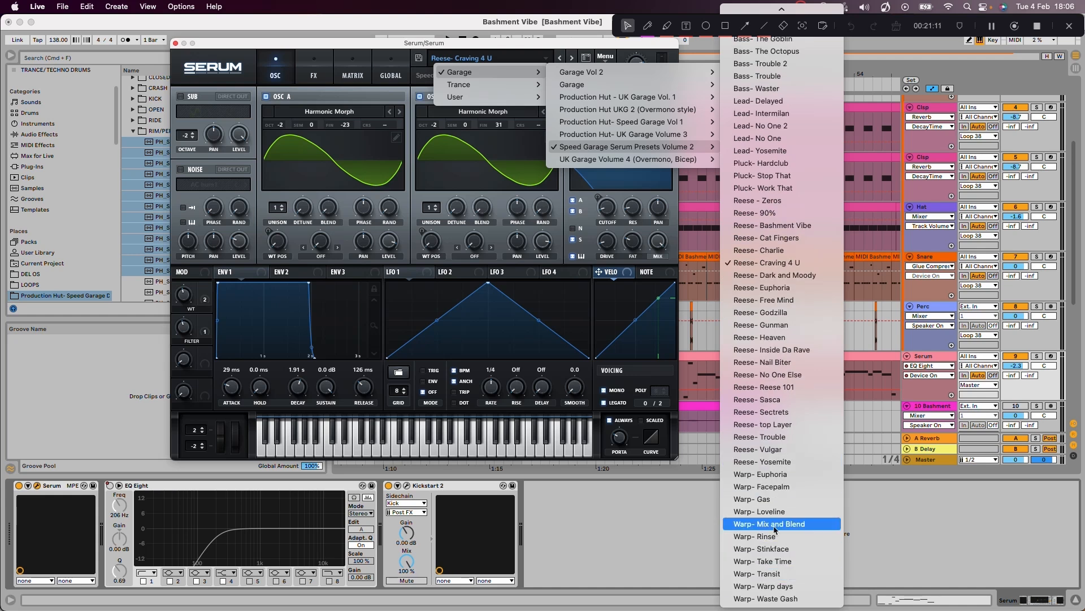
click(777, 250)
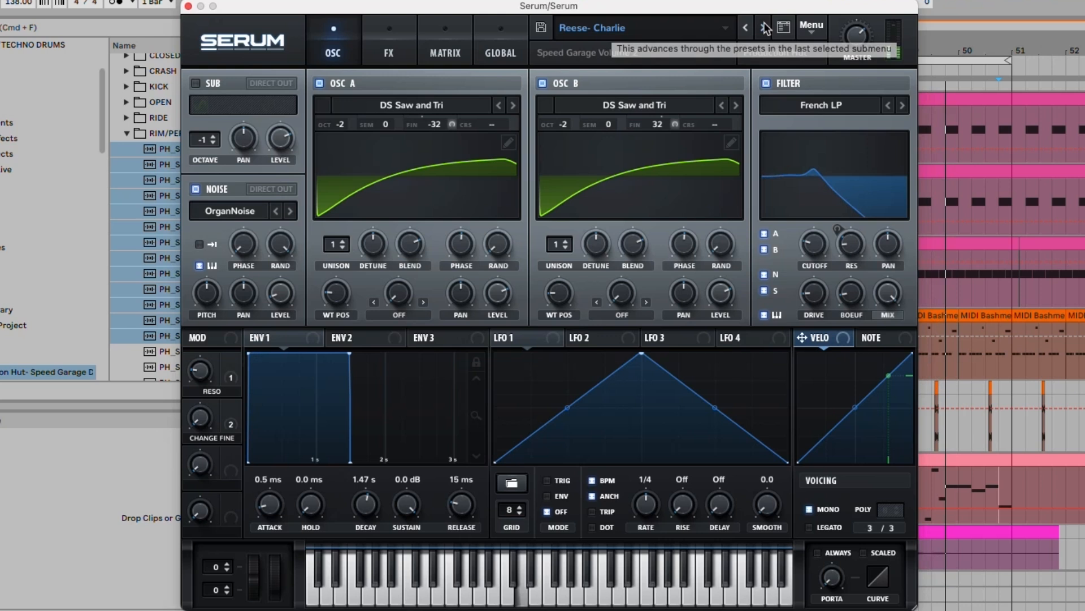
- Audition the following reese bass presets in turn, including Dark and Moody, Free Mind, Godzilla, Gunman and Heaven
click(572, 58)
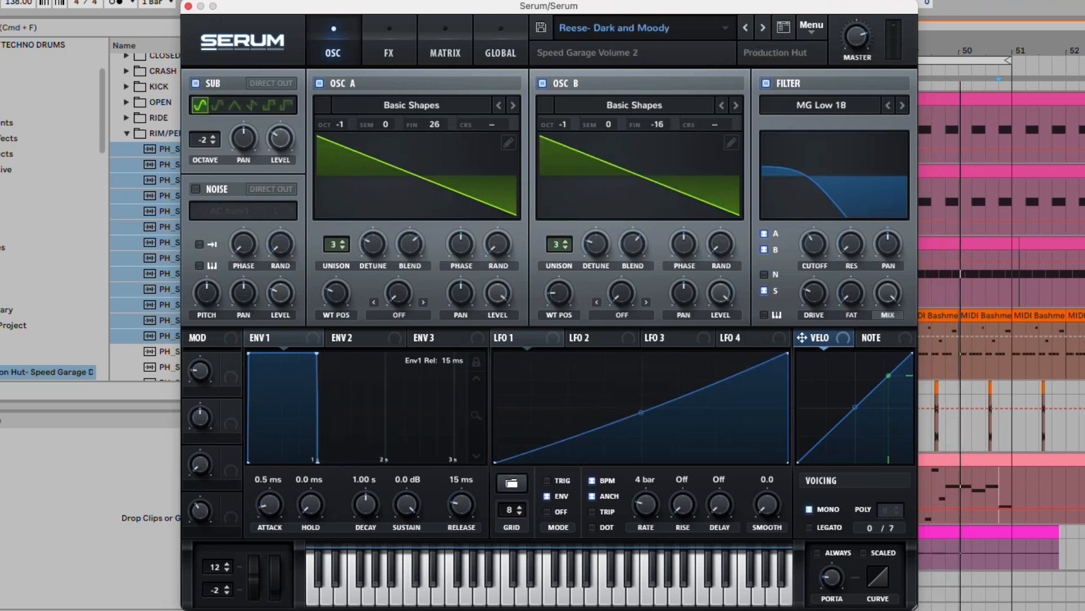
click(763, 27)
click(762, 27)
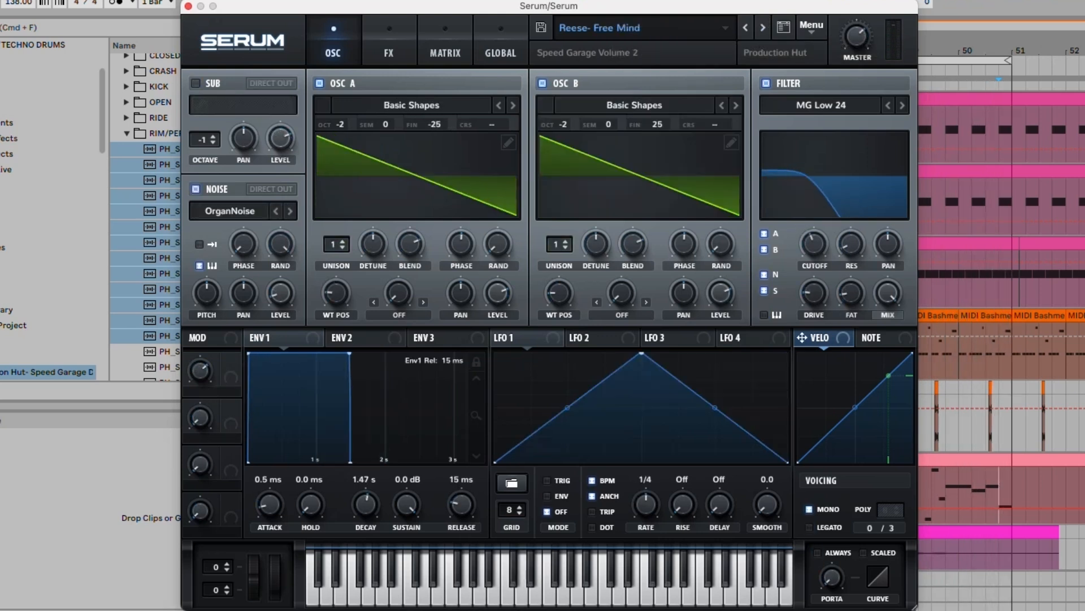
click(763, 27)
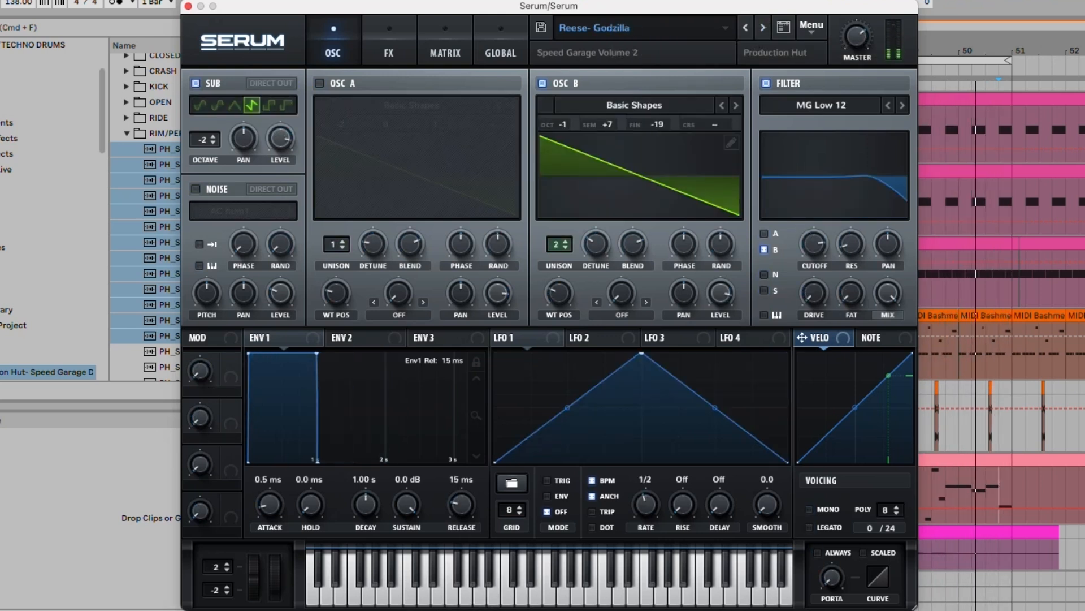
click(758, 31)
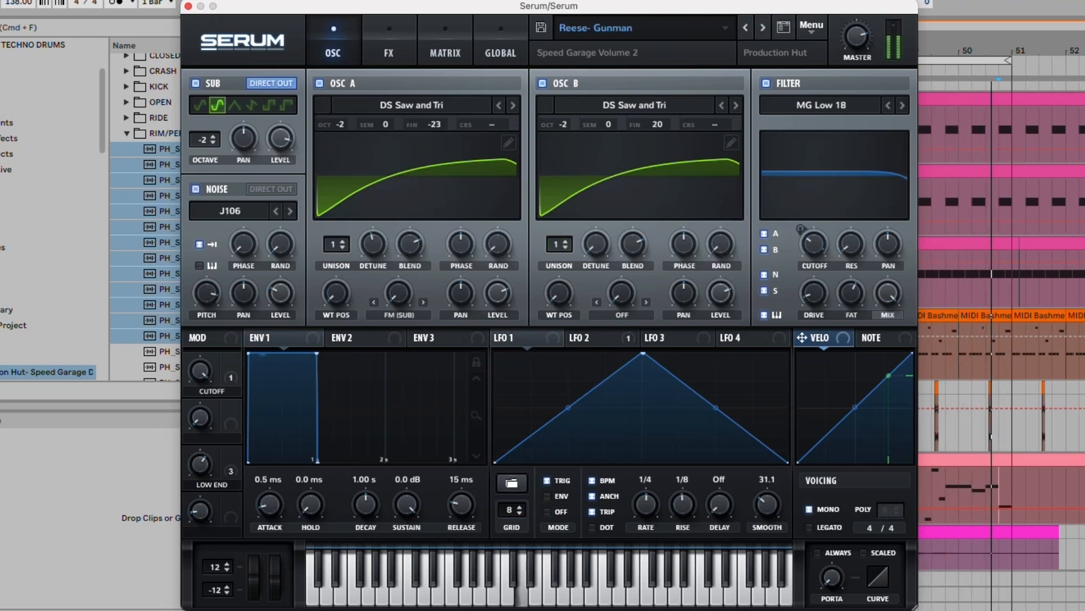
click(753, 27)
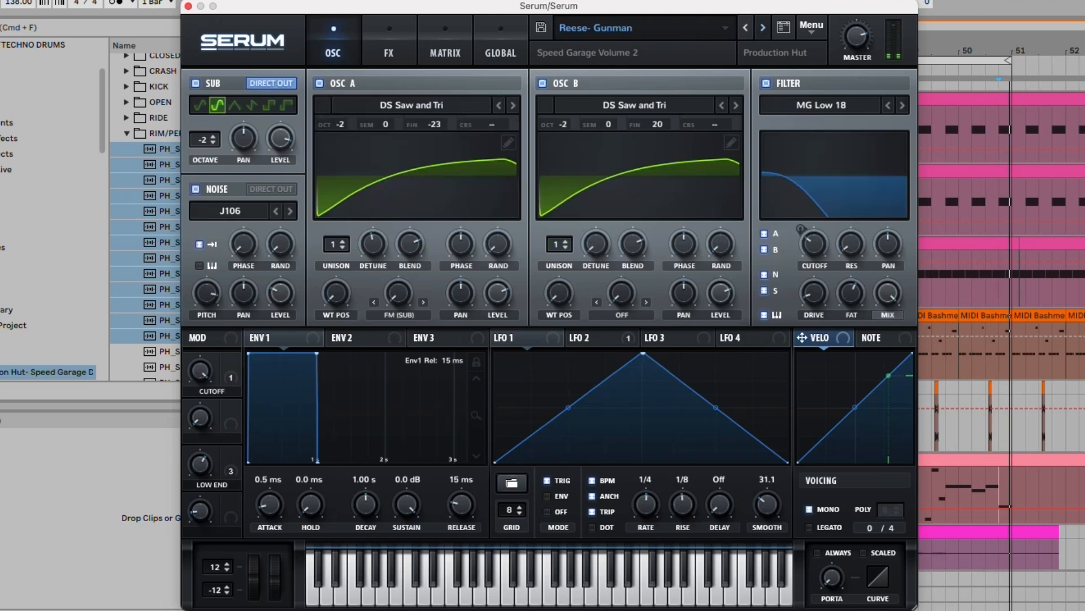
click(762, 28)
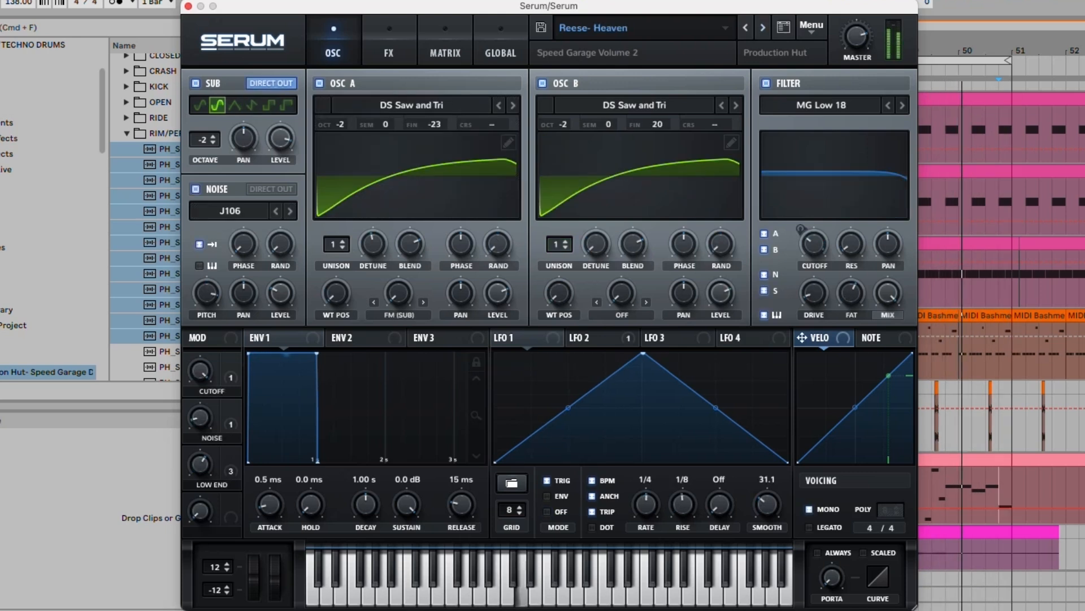
click(763, 27)
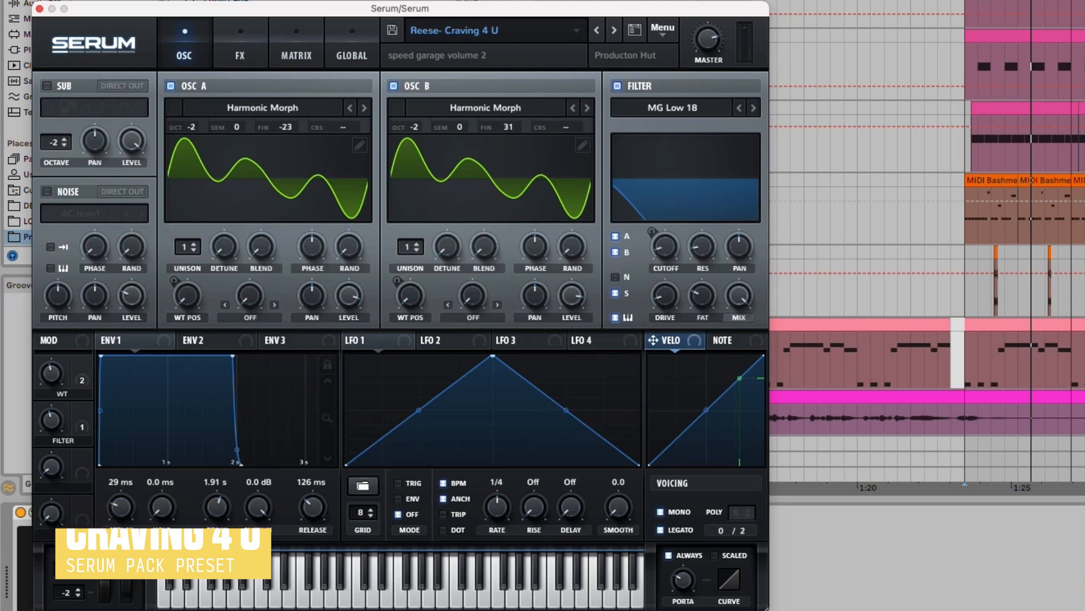
- Reset the synth patch to the initial preset
click(662, 29)
click(670, 130)
click(663, 29)
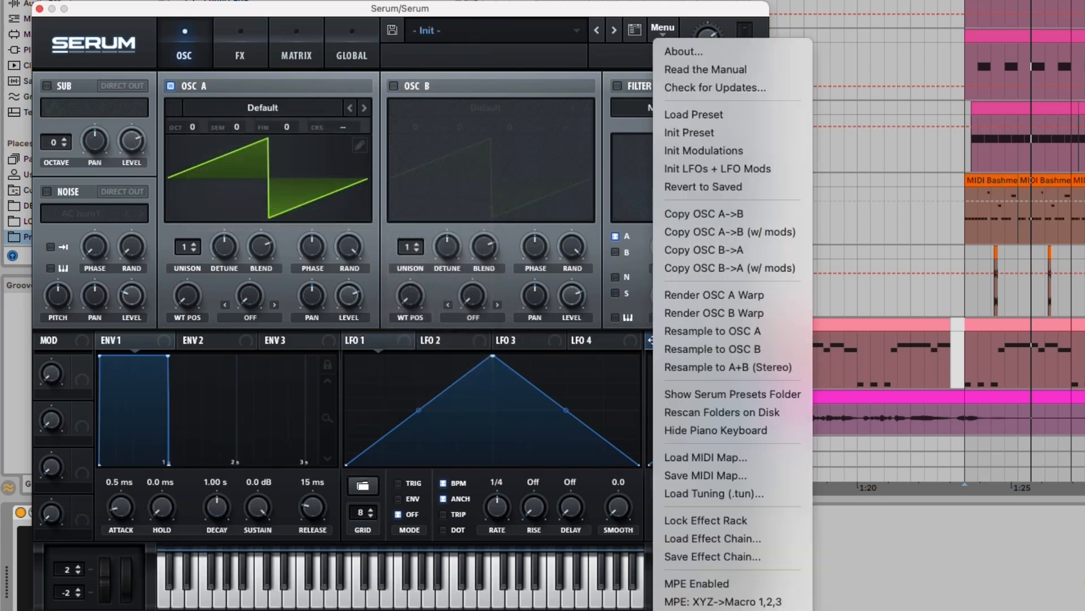
- Enable oscillator B and load the Digital Harmonic Morph wavetable into both oscillators A and B
click(456, 350)
click(394, 86)
click(486, 107)
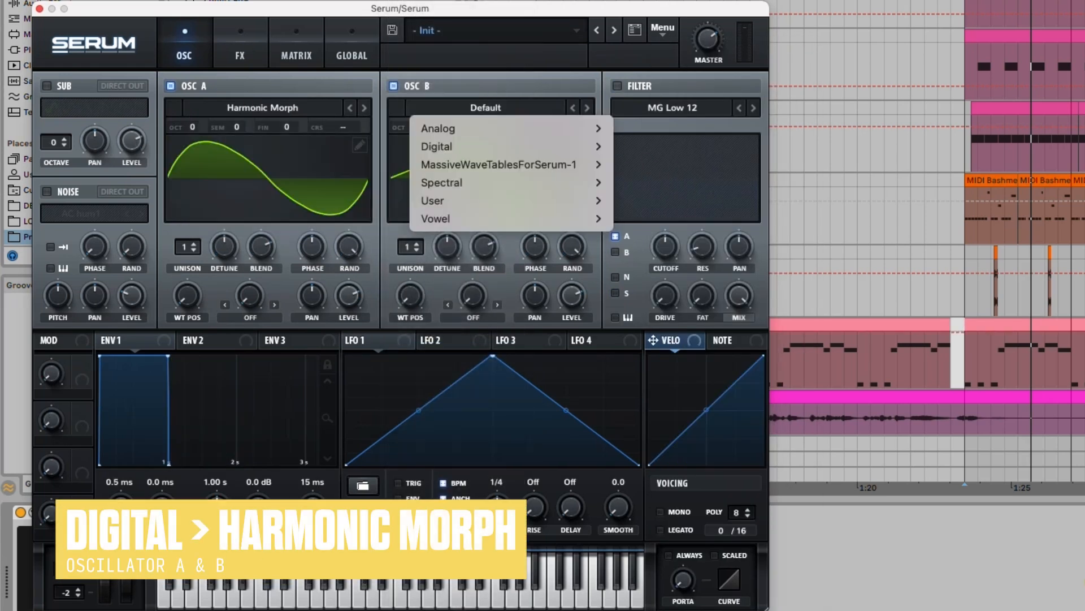
mouse_move(486, 147)
click(662, 349)
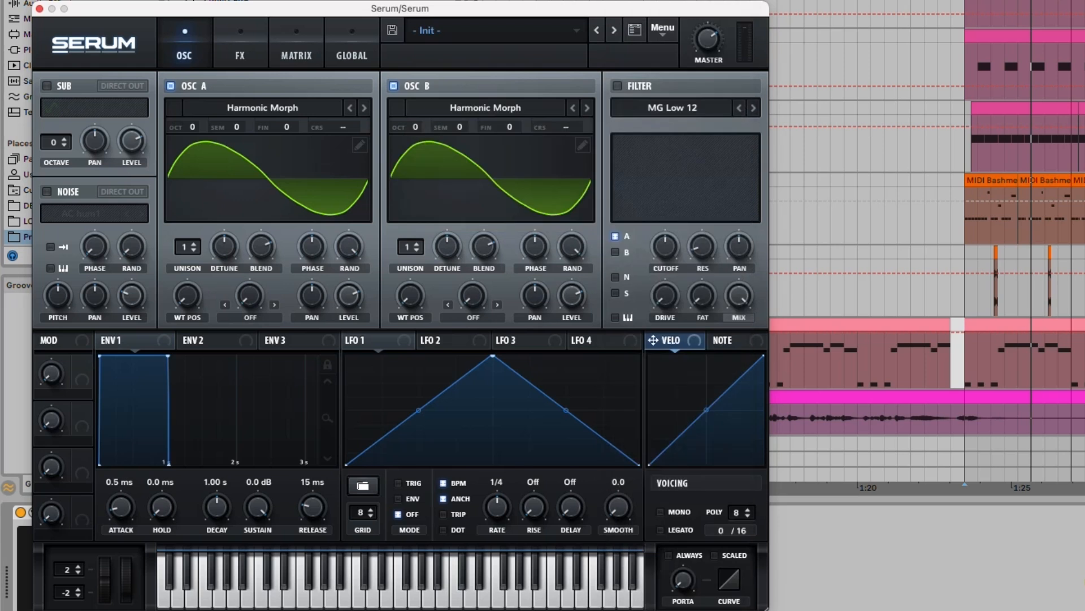
- Assign Macro 1 to the wavetable position of oscillators A and B and raise the macro
drag(104, 371, 189, 311)
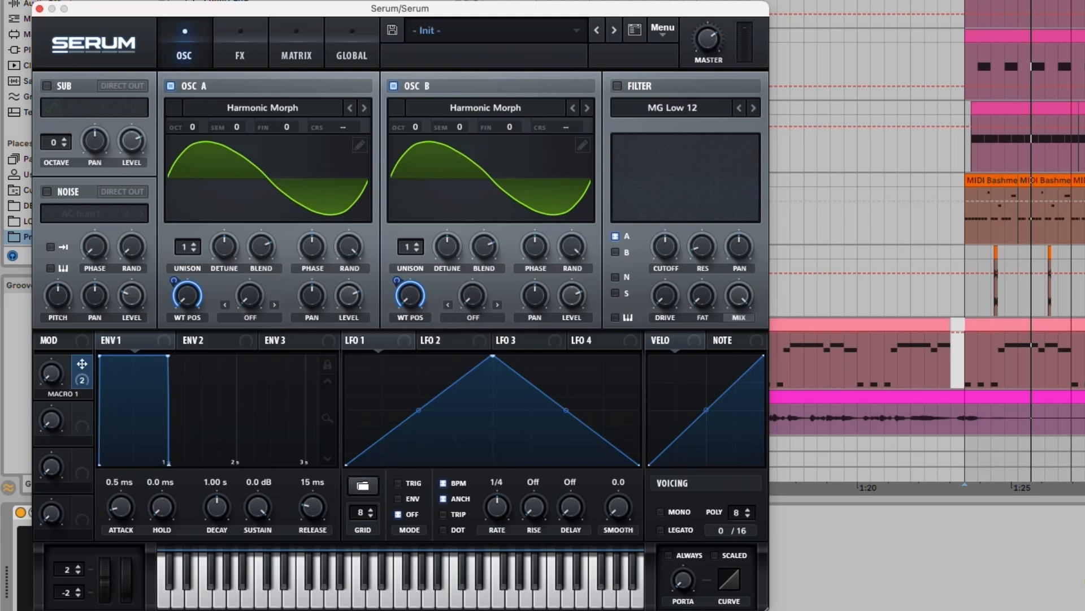
drag(51, 373, 51, 330)
- Set the fine tuning to -26 on oscillator A and 29 on oscillator B, with both octaves at -2
drag(286, 128, 287, 129)
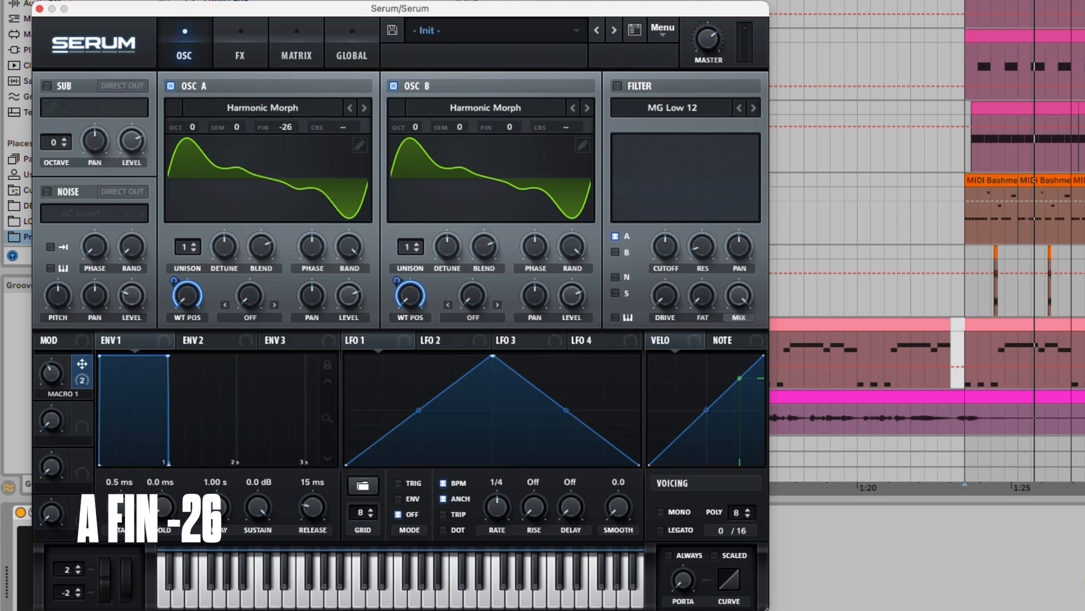
drag(509, 127, 509, 131)
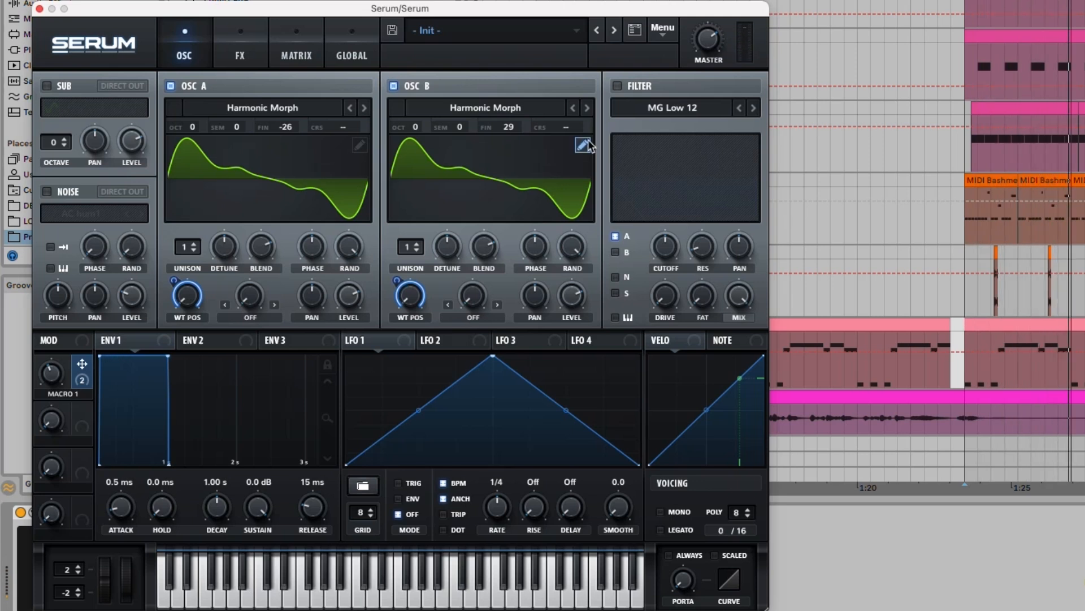
drag(192, 127, 192, 145)
drag(415, 126, 416, 144)
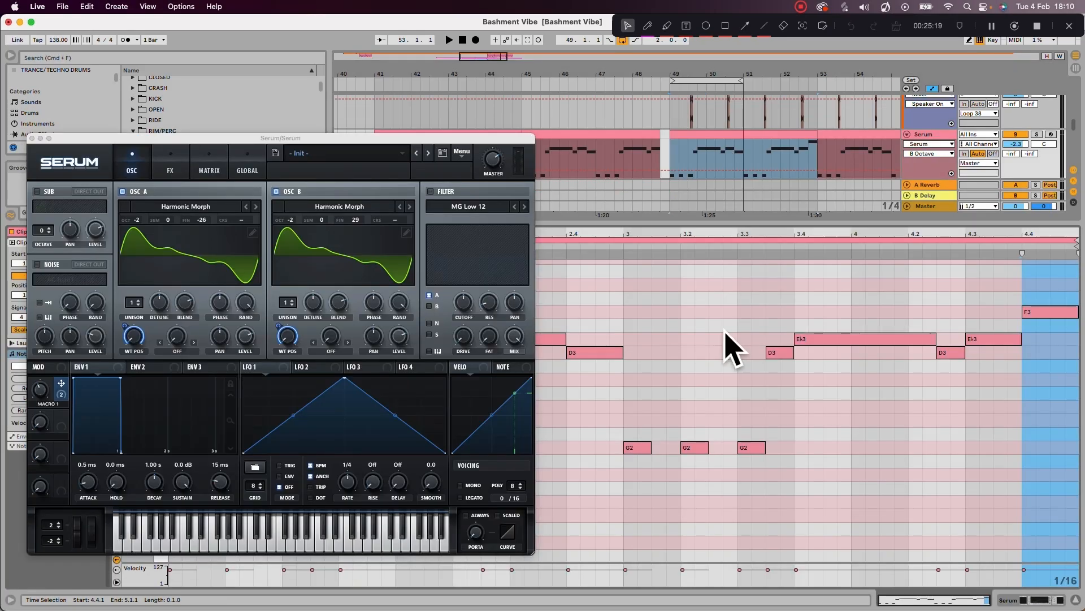
- Show the Serum track's devices and set Macro 1 to 50% while the bass line plays
drag(696, 279, 659, 559)
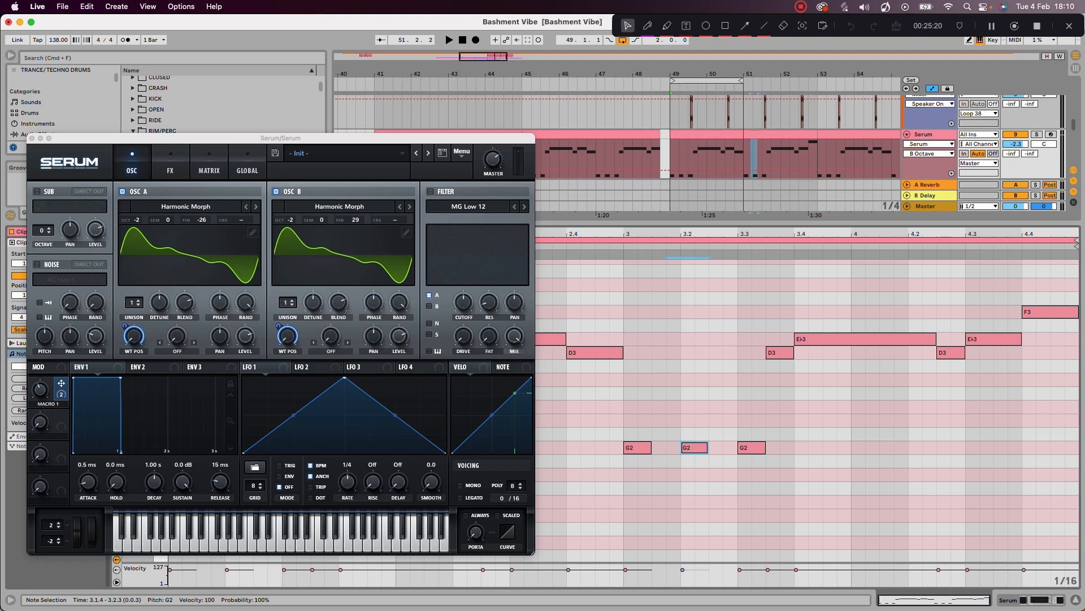
key(shift+Tab)
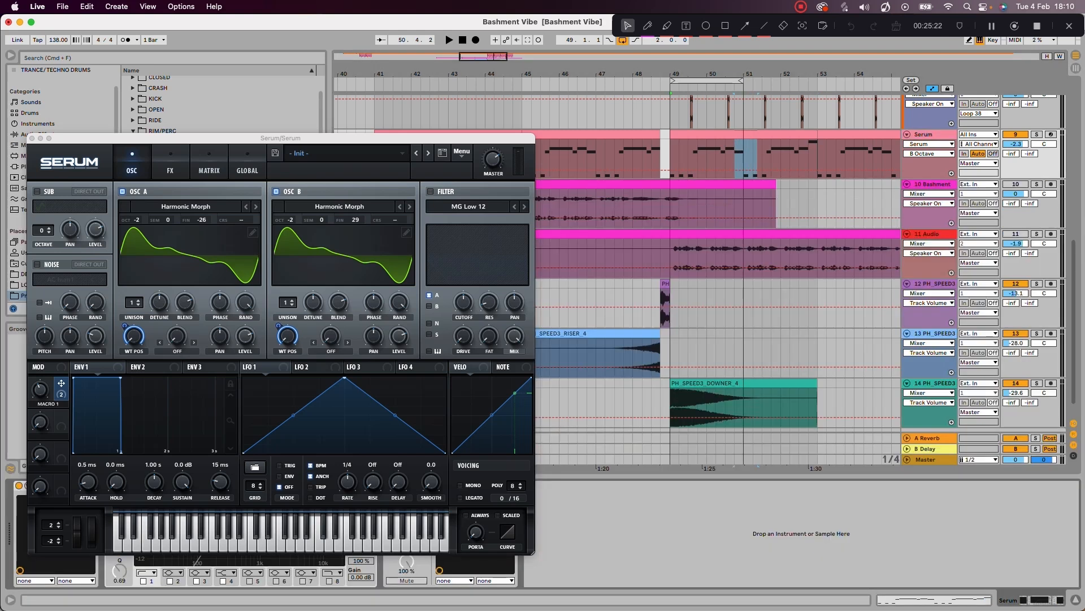
key(shift+Tab)
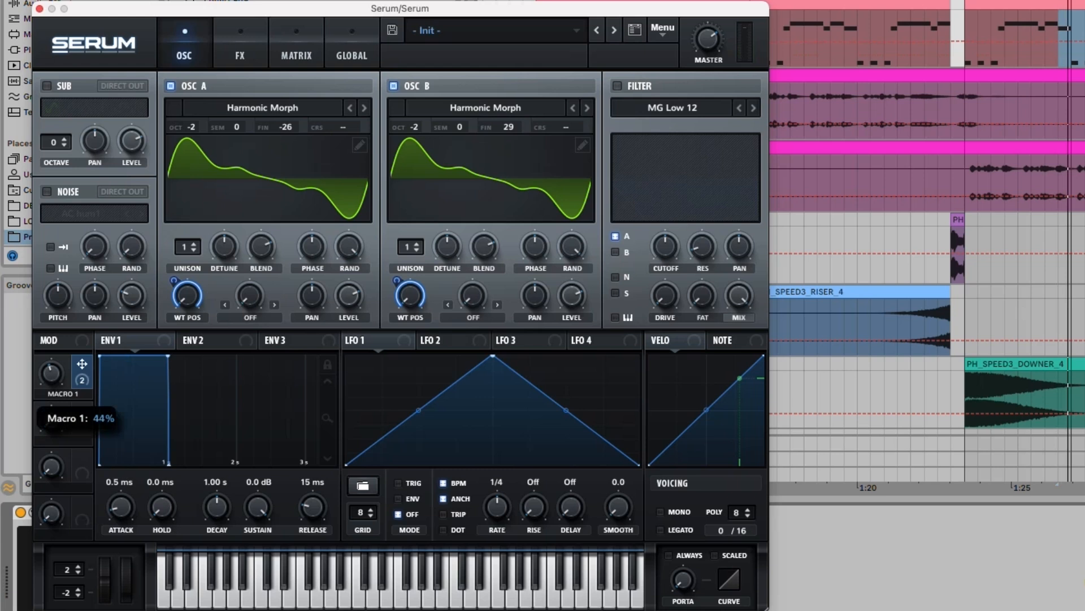
mouse_move(51, 373)
mouse_down()
mouse_move(52, 347)
mouse_move(58, 365)
mouse_up()
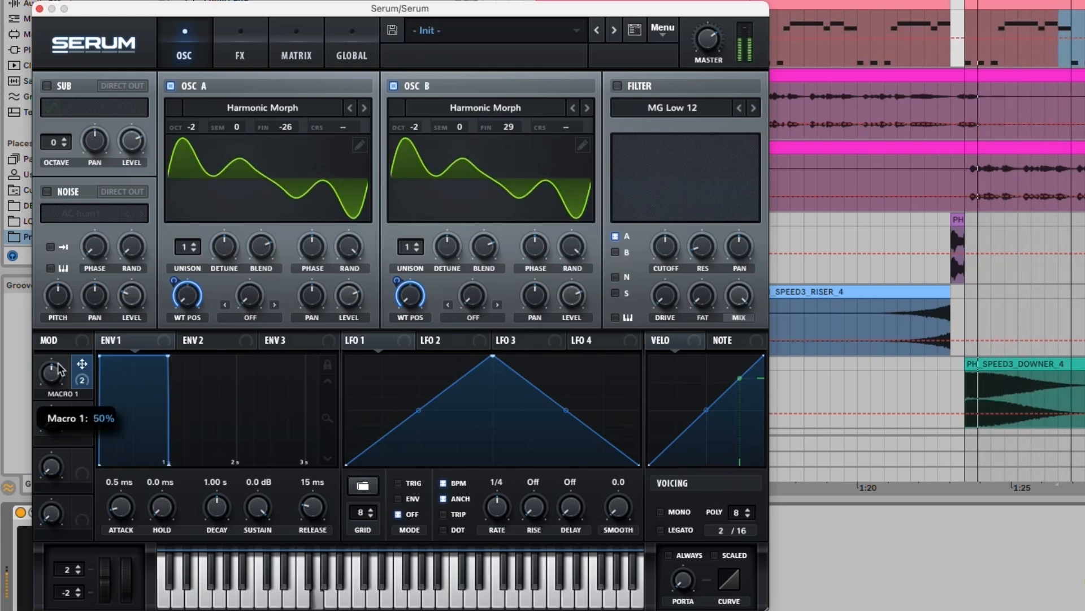
key(space)
- Enable the filter with key tracking, route oscillators A and B, noise and sub through it, and lower its cutoff
click(617, 85)
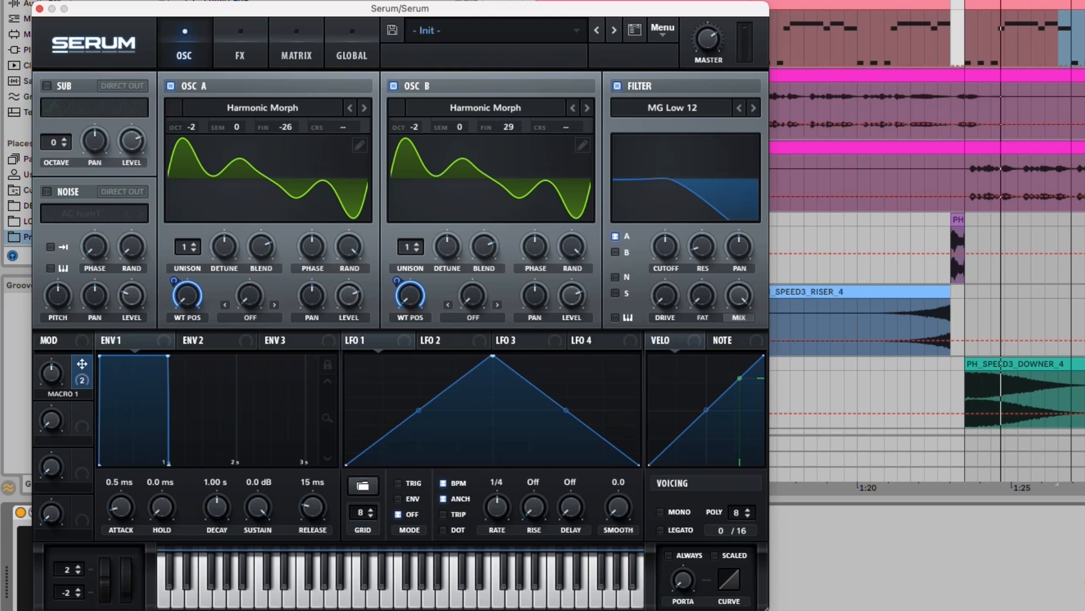
click(615, 318)
key(space)
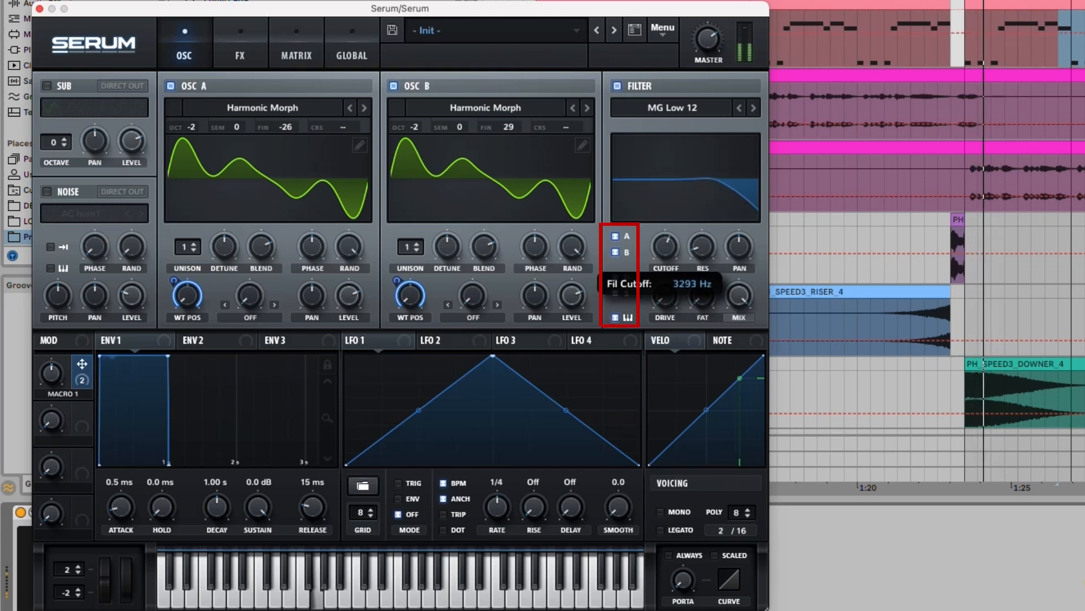
drag(703, 247, 665, 243)
drag(666, 296, 666, 266)
key(space)
- Change the filter type to MG Low 24 and fine-adjust its cutoff
click(673, 108)
mouse_move(656, 129)
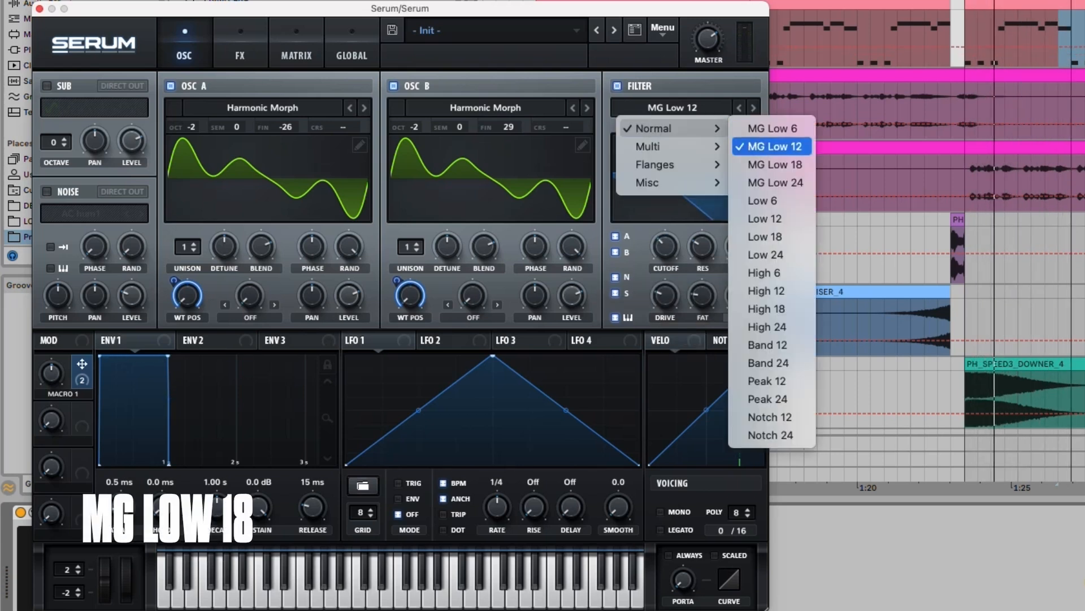
click(772, 166)
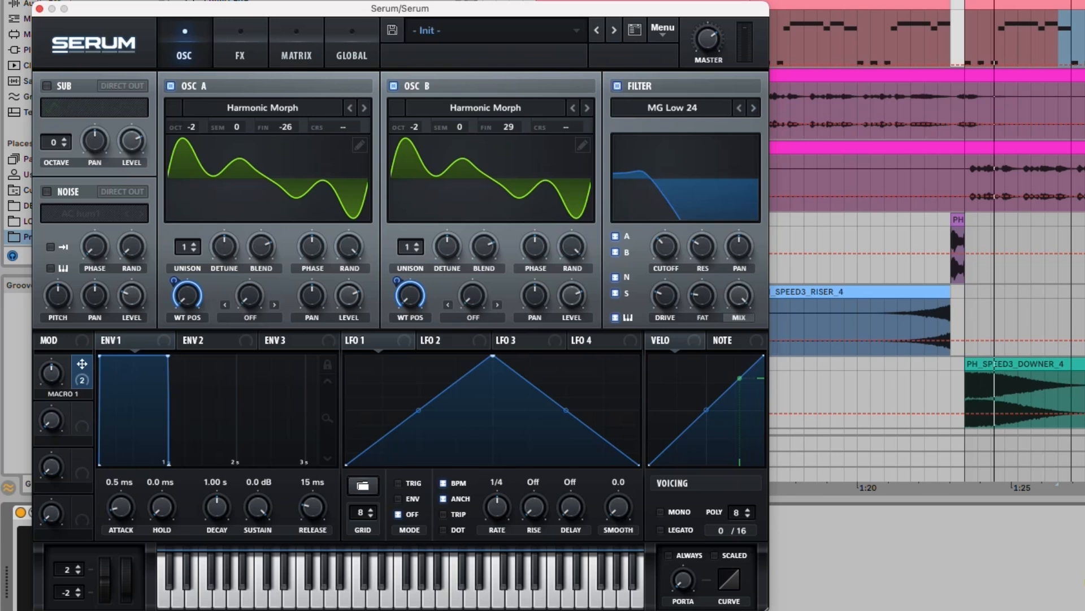
mouse_move(666, 246)
mouse_down()
mouse_move(665, 237)
mouse_move(666, 254)
mouse_up()
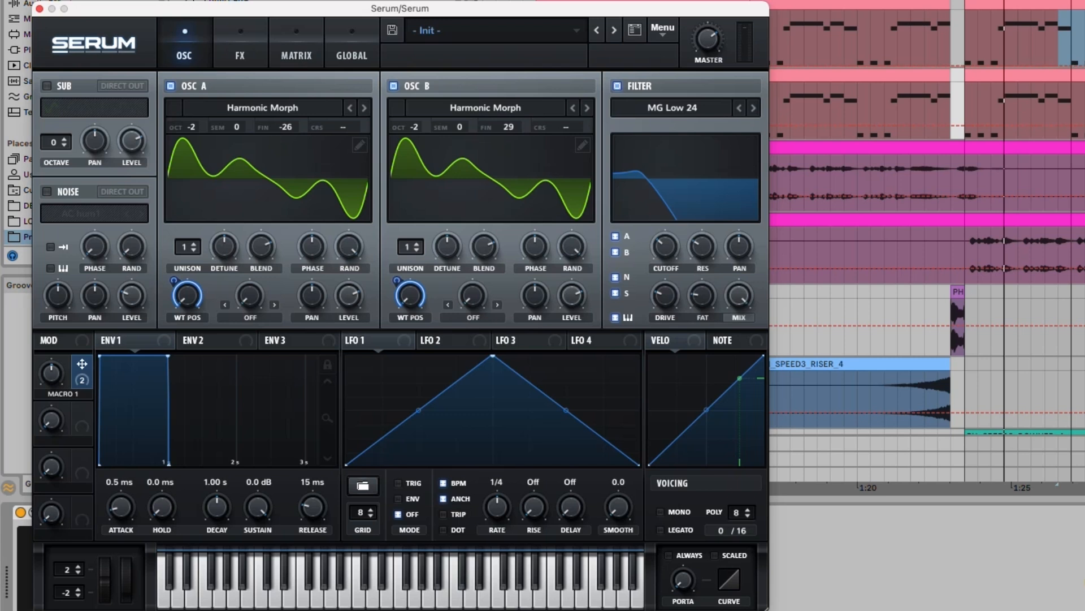
- Sweep the filter cutoff during playback, return it to a low setting and assign Macro 2 to it
key(space)
mouse_move(666, 247)
mouse_down()
mouse_move(665, 200)
mouse_move(666, 252)
mouse_up()
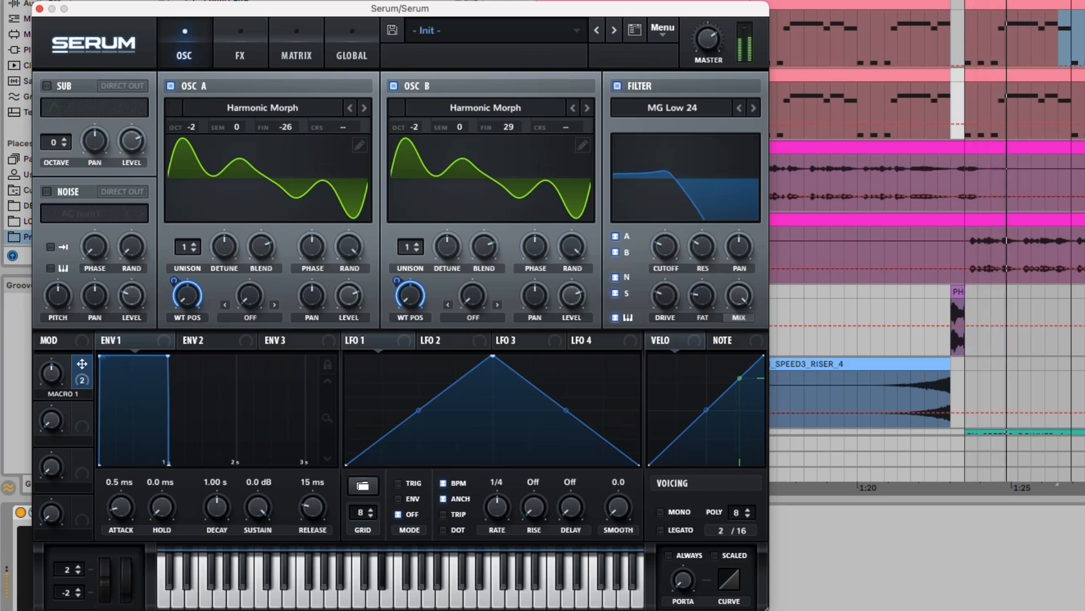
key(space)
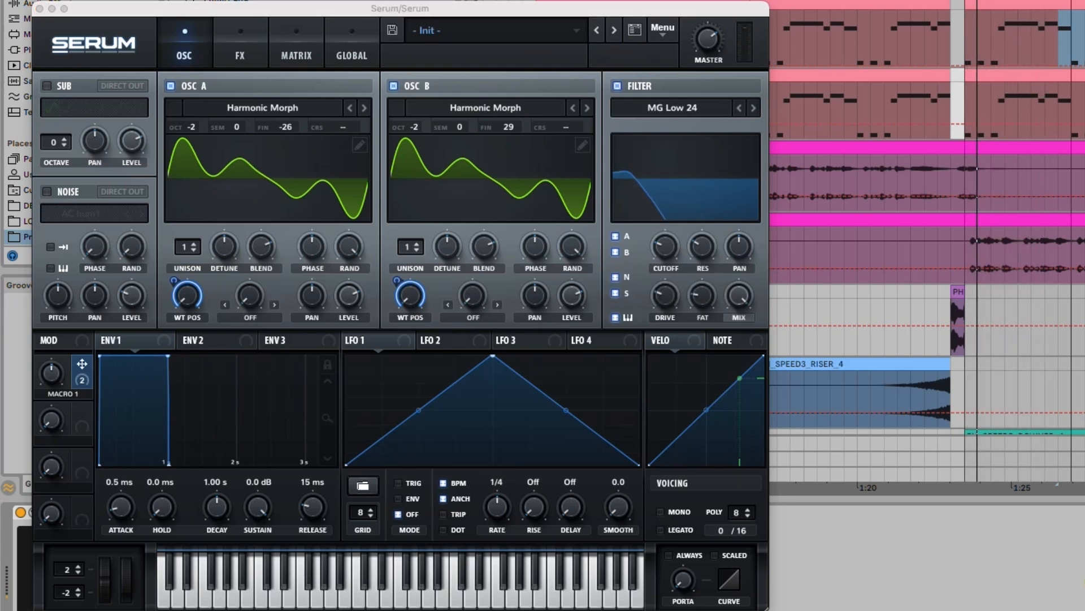
drag(665, 295, 665, 299)
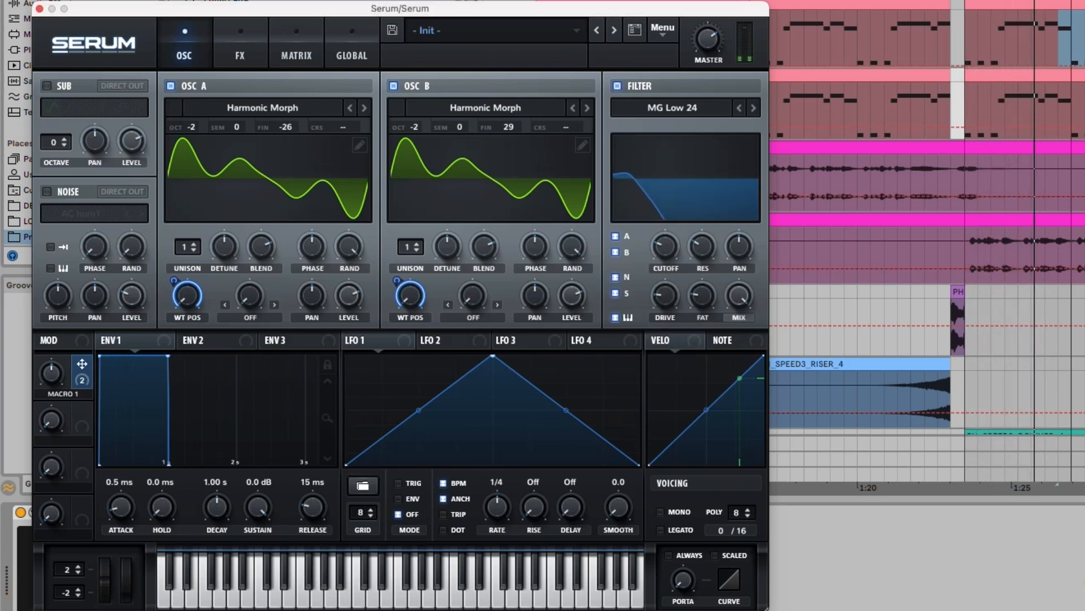
key(space)
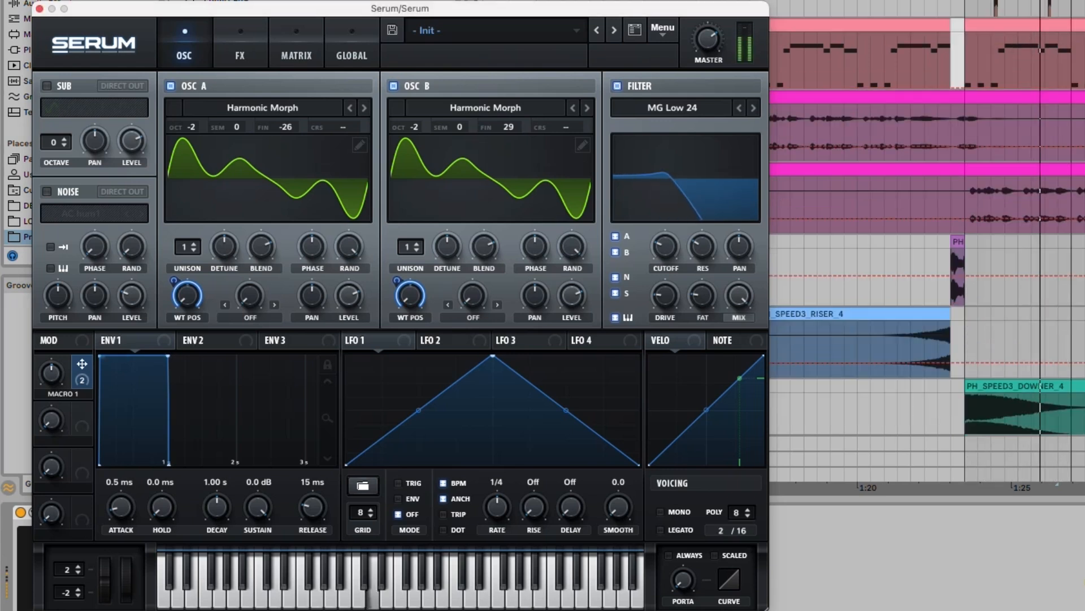
key(space)
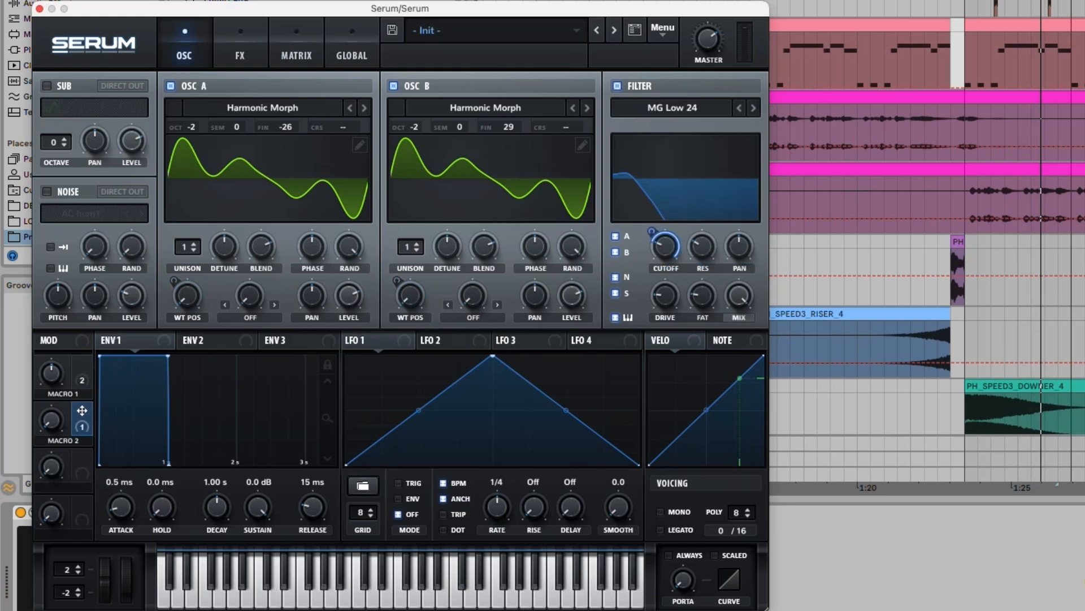
key(space)
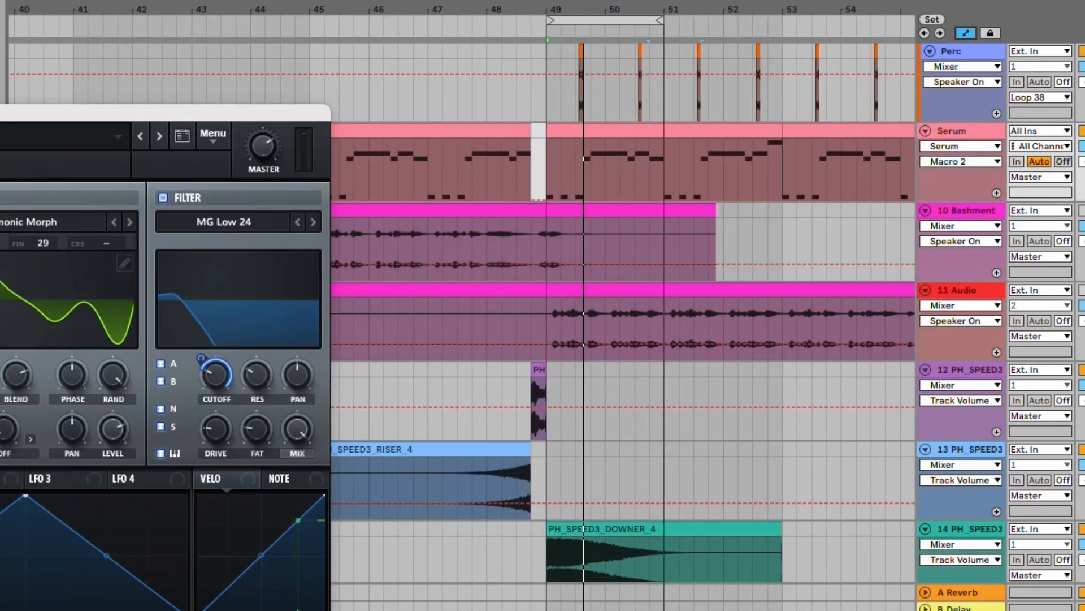
- Draw Macro 2 automation on the Serum track that rises from bar 49 and drops to 0% at bar 51
drag(598, 180, 598, 153)
key(space)
drag(649, 185, 667, 199)
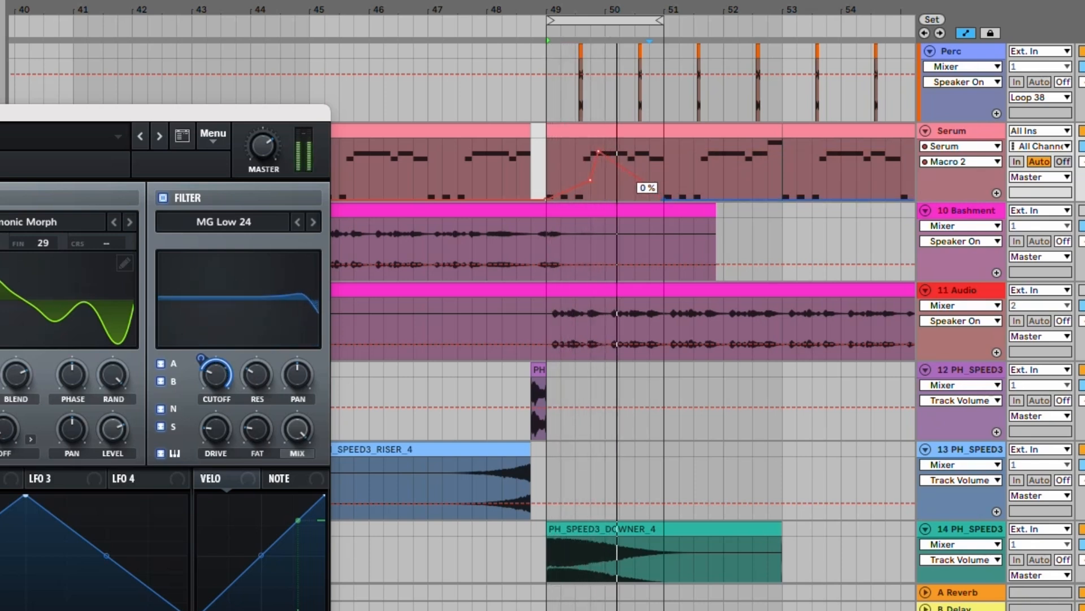
drag(598, 151, 620, 179)
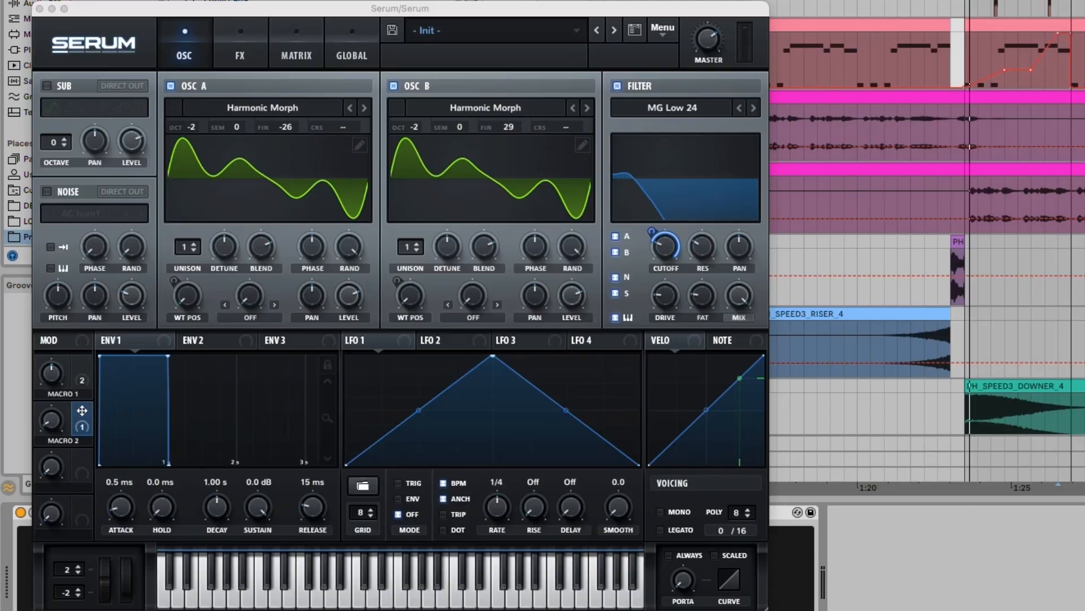
- Assign Macro 2 to the filter resonance as a second target
drag(82, 410, 656, 317)
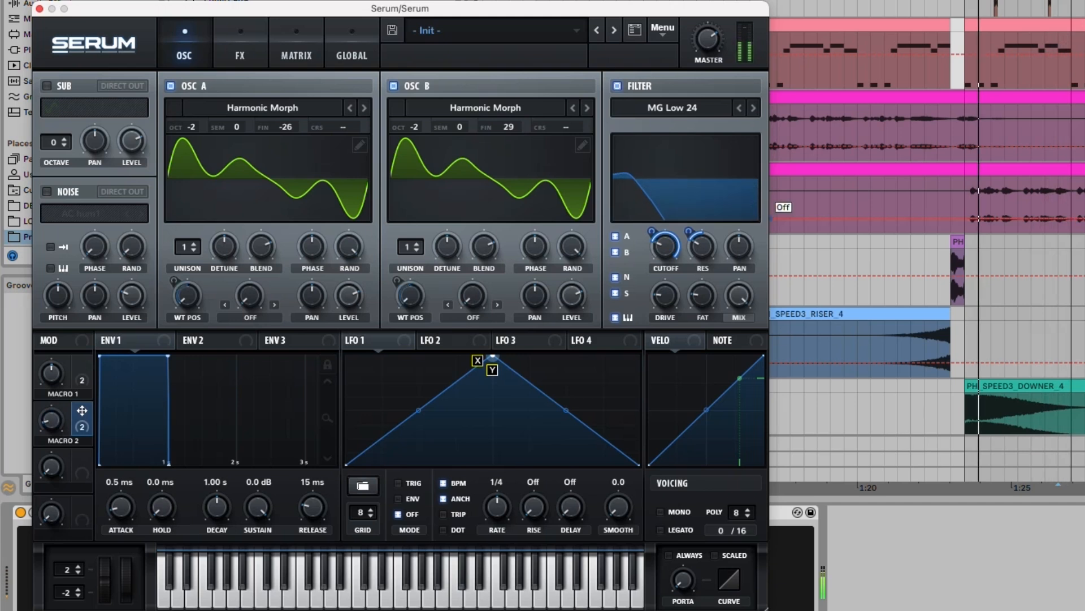
right_click(703, 246)
click(752, 305)
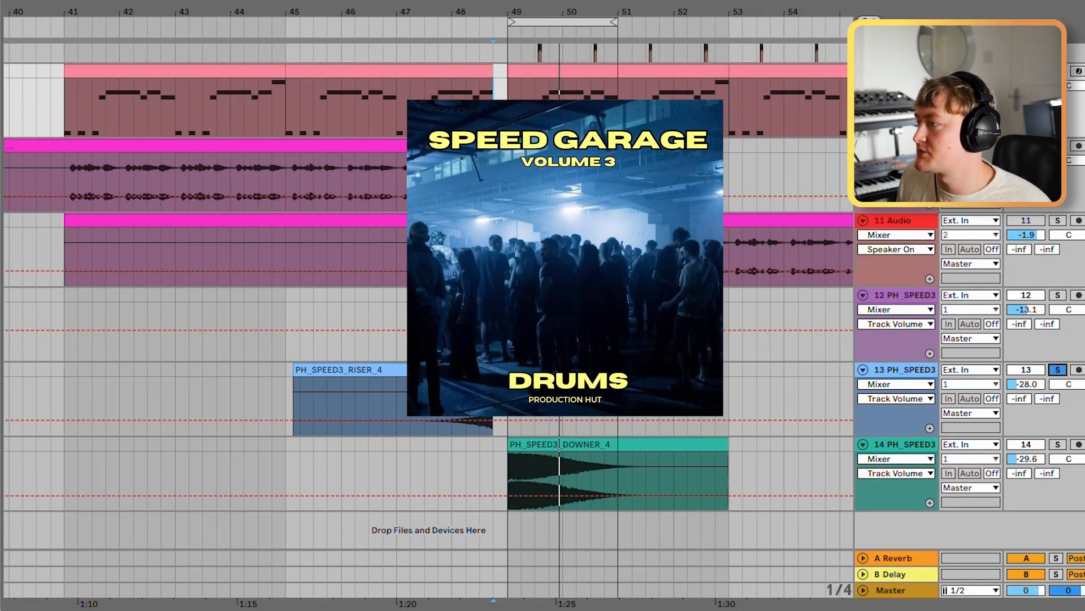
- Solo the three PH_SPEED3 effect tracks and audition the riser before bar 49 and the downer from bar 49
click(1058, 295)
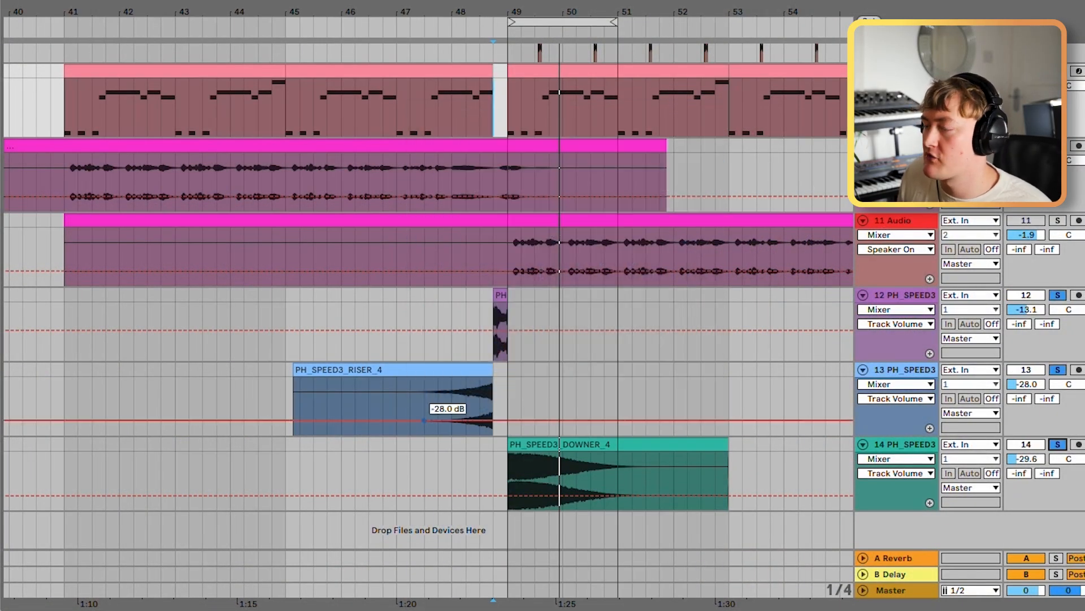
key(space)
click(425, 398)
key(space)
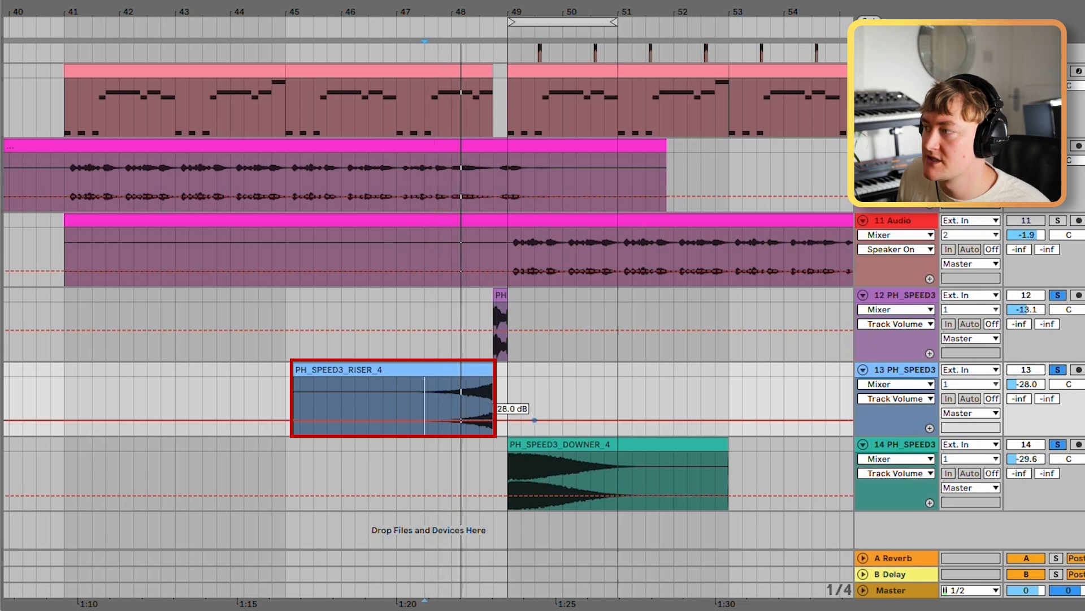
key(space)
click(509, 408)
key(space)
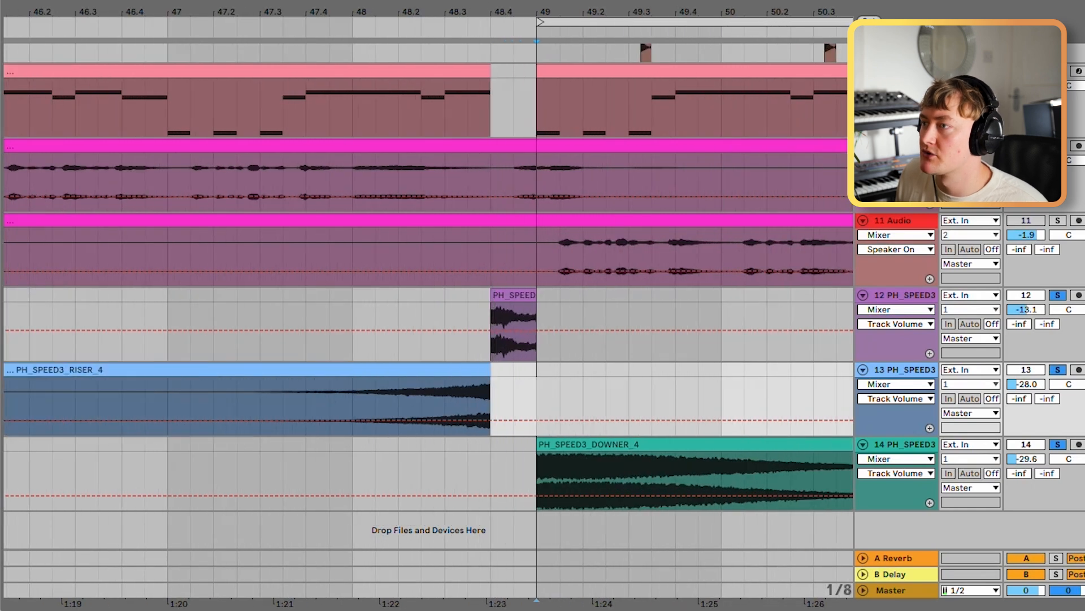
- Solo track 12 and audition its short fill clip in the bass gap before bar 49
scroll(428, 294, up, 5)
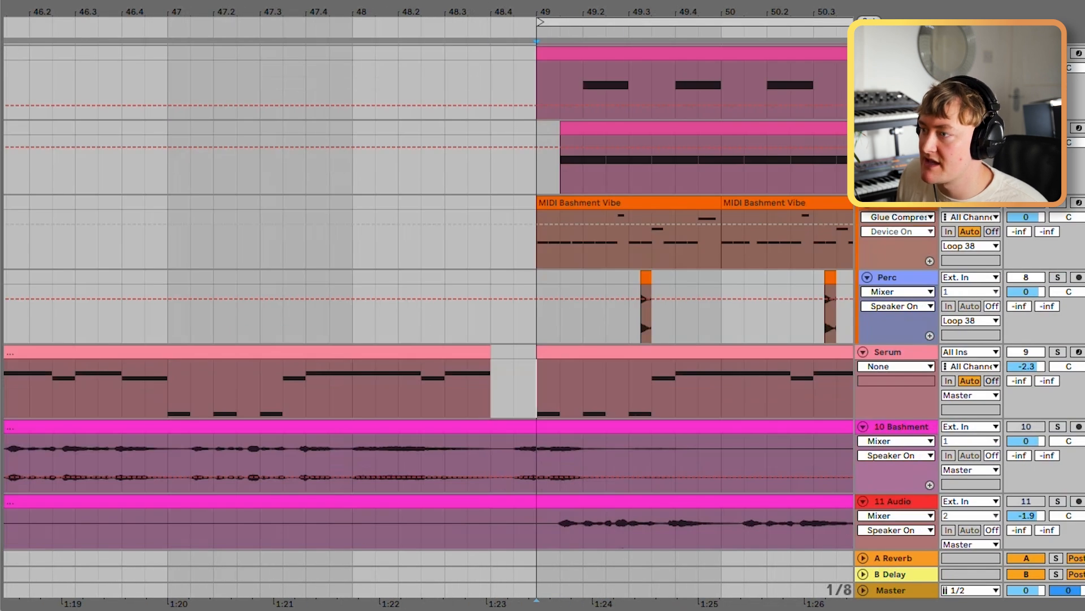
scroll(427, 294, down, 5)
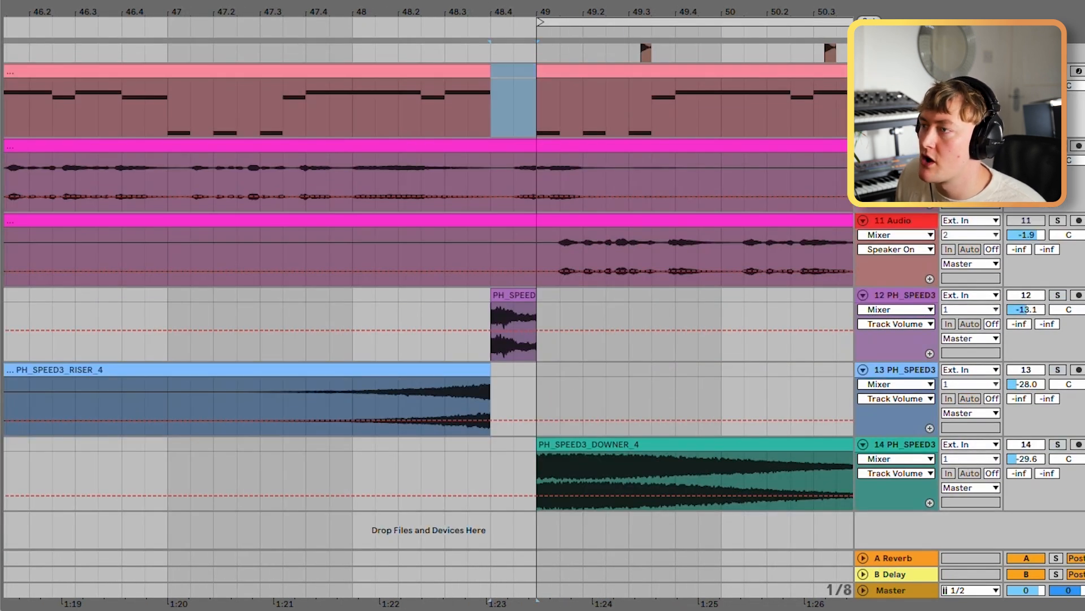
click(497, 328)
click(330, 182)
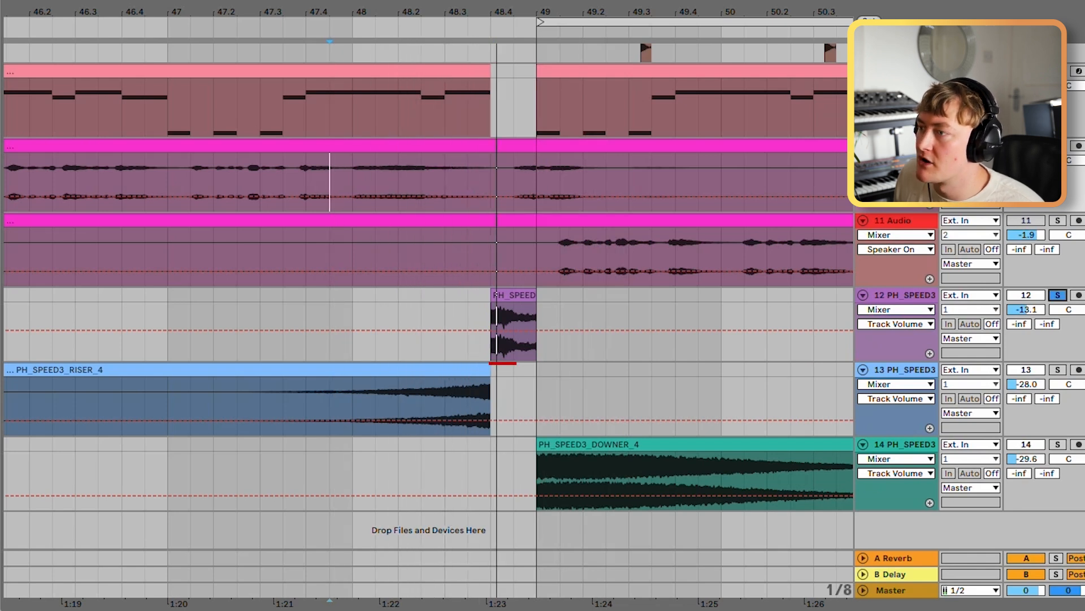
click(491, 333)
key(space)
key(space)
- Play the build-up into bar 49 to hear the riser and fill together with the other tracks
scroll(491, 333, up, 5)
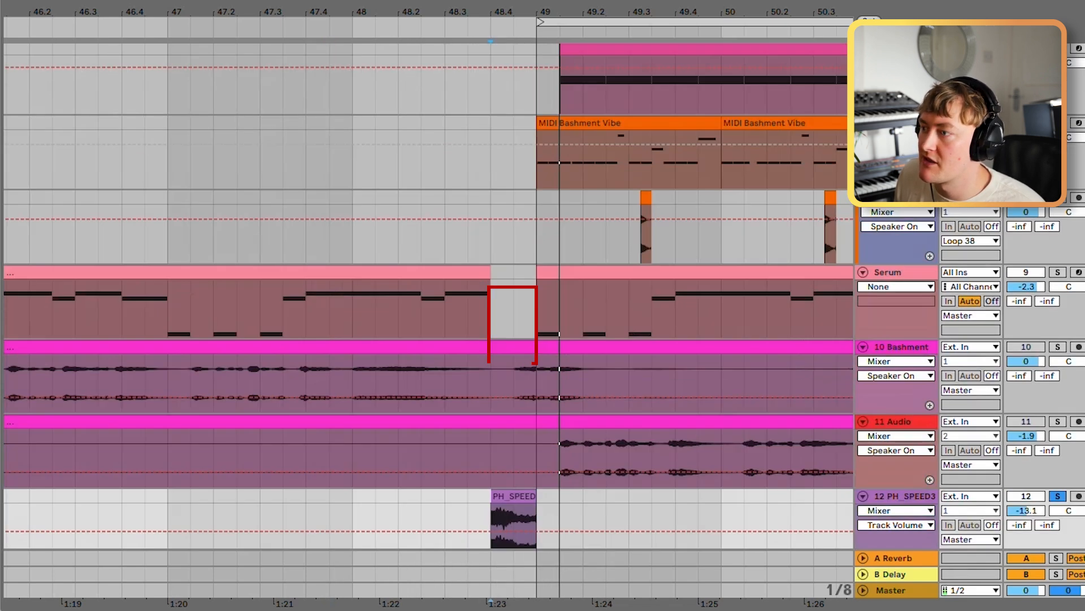
scroll(491, 333, down, 2)
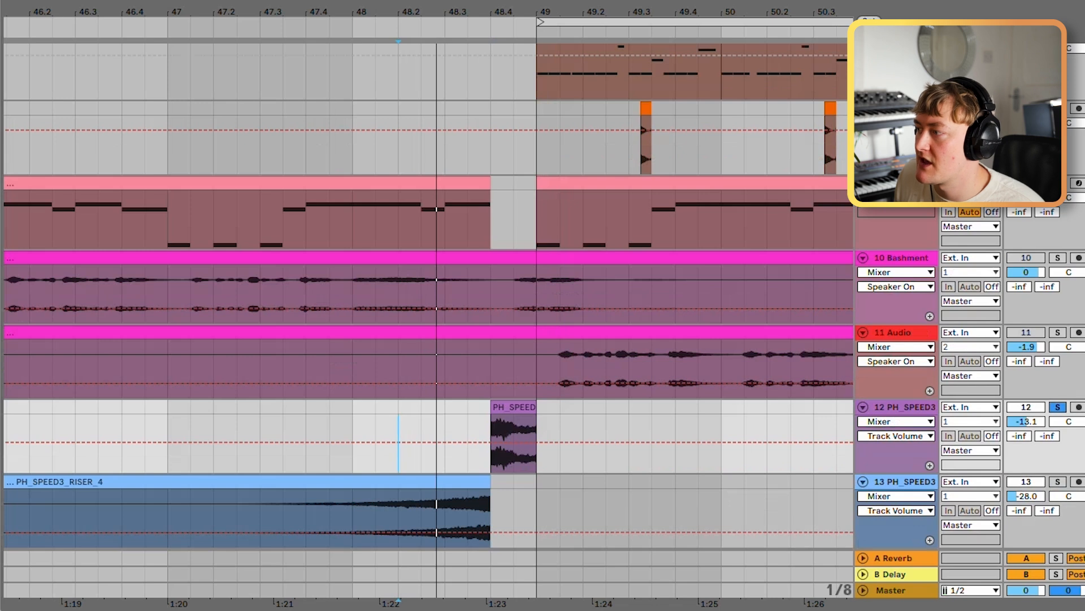
key(space)
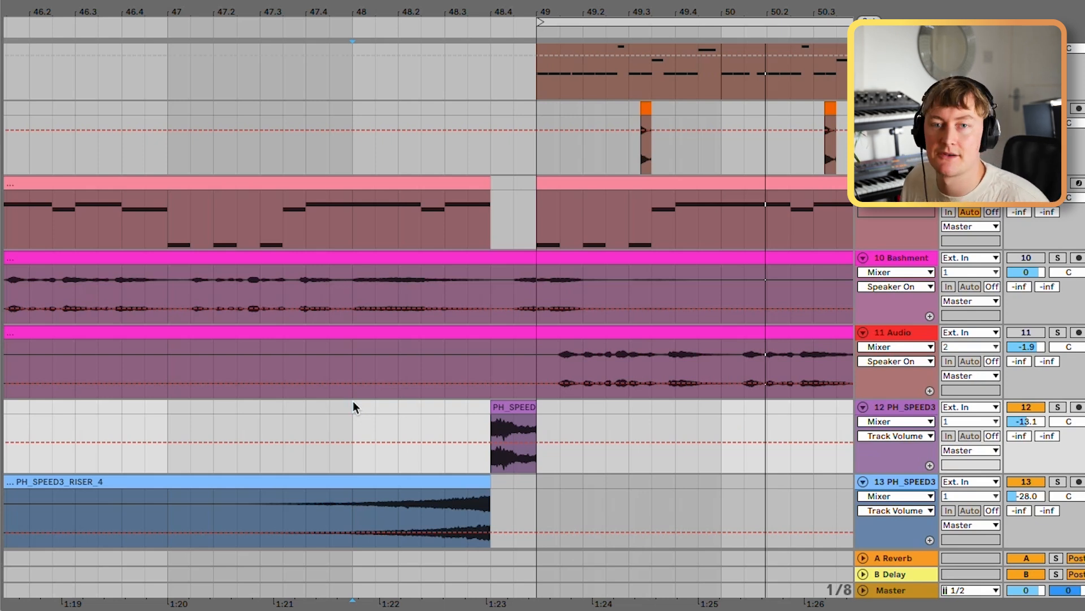
key(minus)
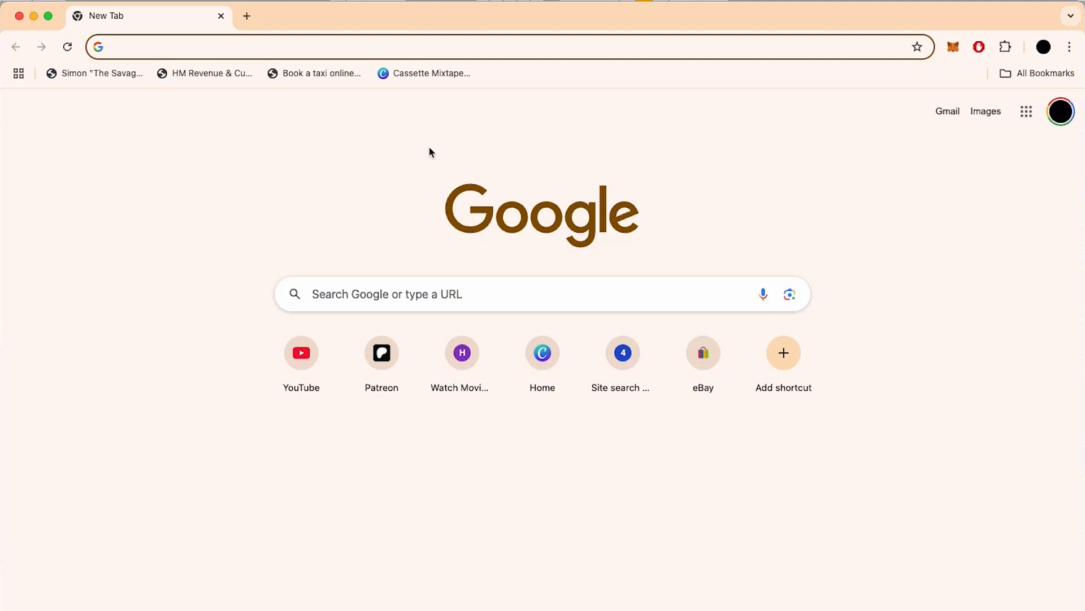
- Switch to the web browser and open lalal.ai
text(la)
key(Return)
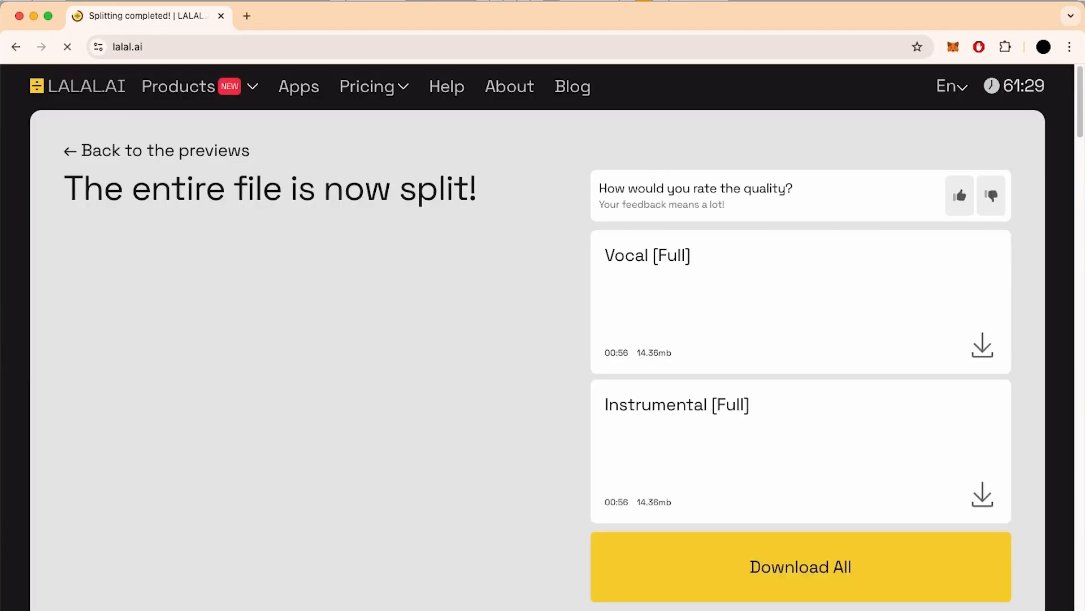